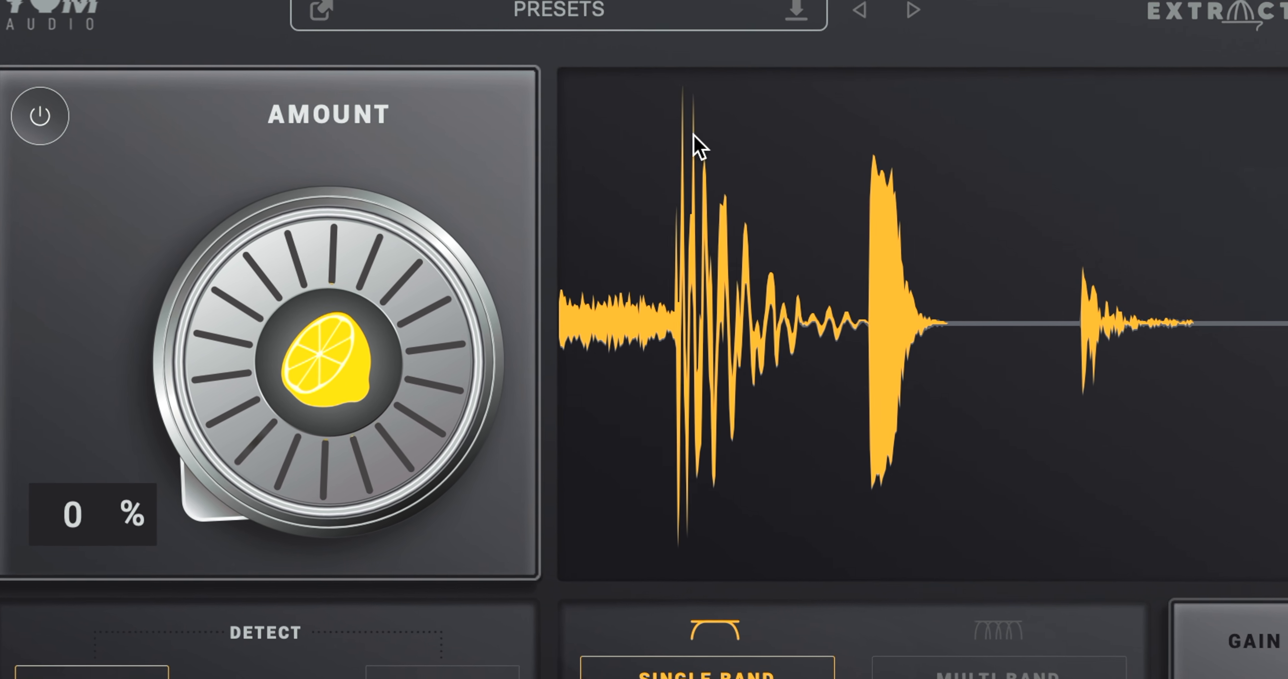
Sweep the Amount up to 100 % and back down.
drag(281, 491, 290, 574)
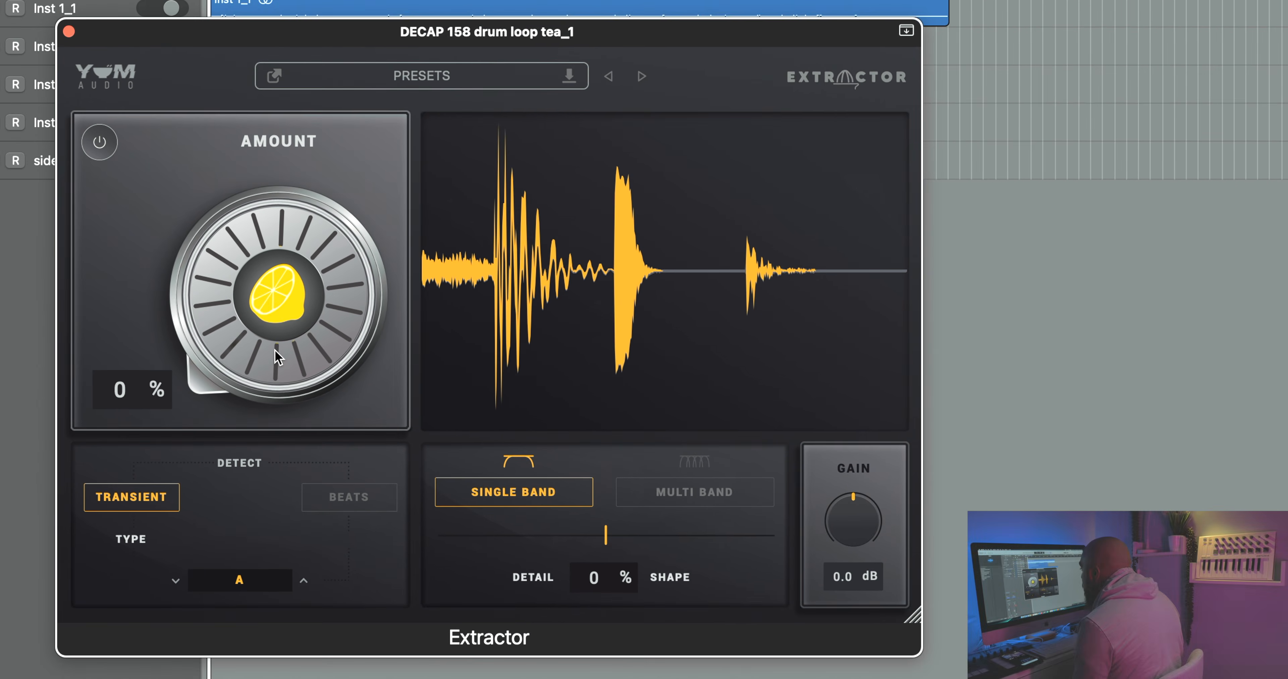
drag(280, 378, 198, 225)
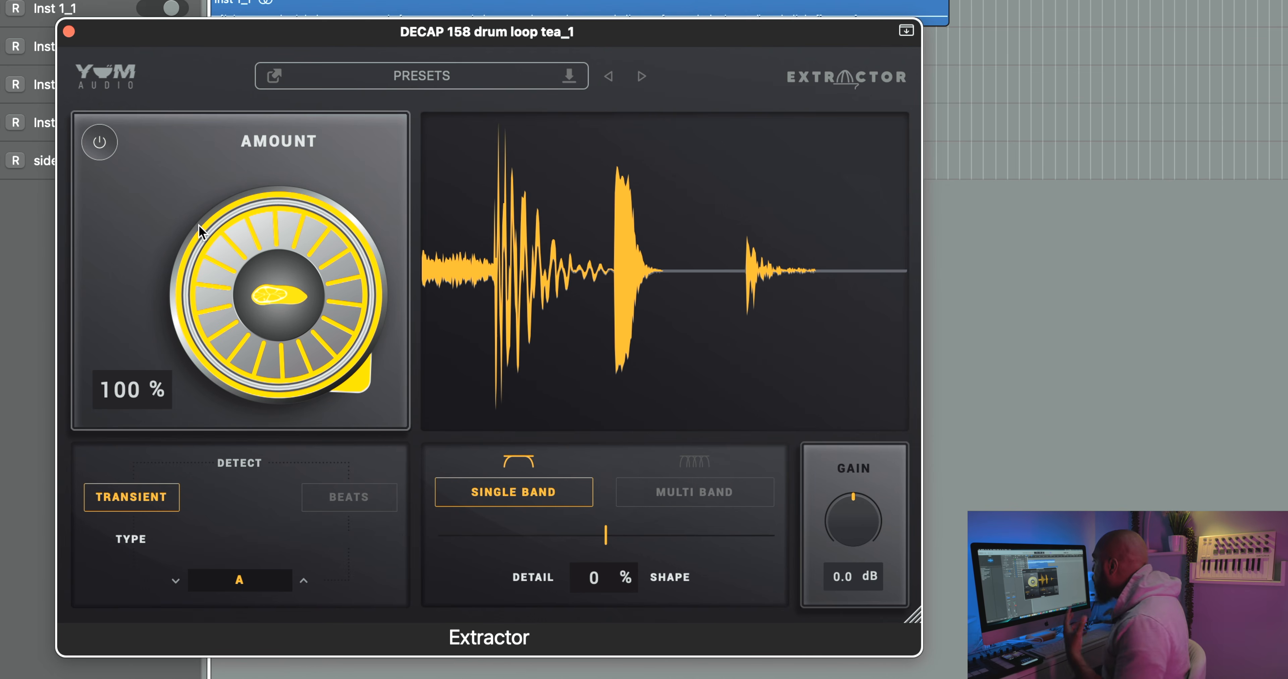
drag(198, 225, 113, 356)
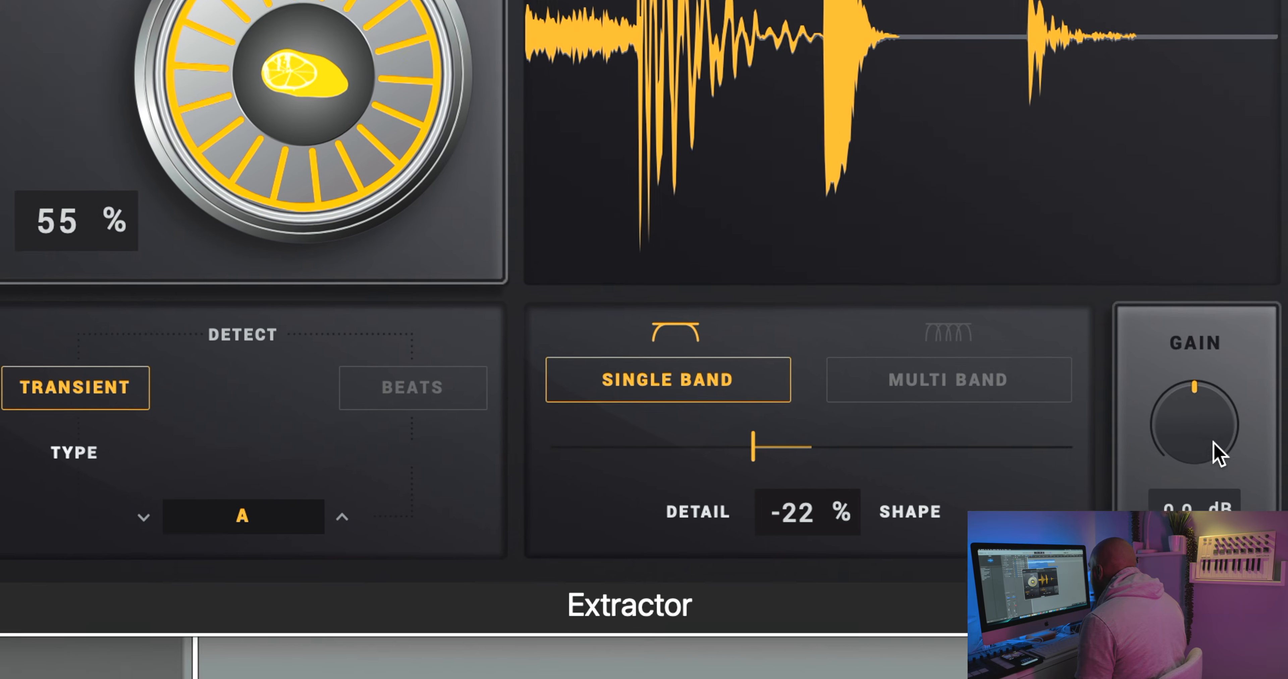
Raise the output gain to 0.2 dB and bring the Amount down to 0 %.
mouse_move(1216, 390)
mouse_down()
mouse_move(1202, 317)
mouse_move(1202, 372)
mouse_up()
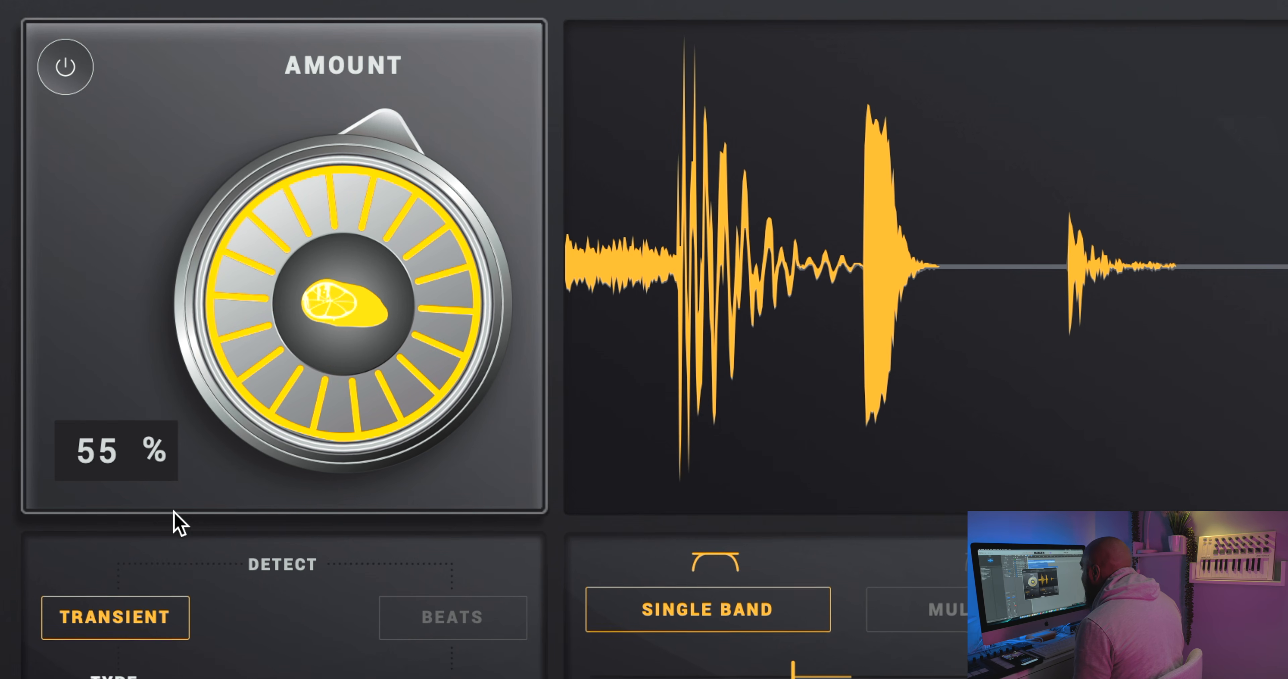
drag(388, 305, 403, 576)
drag(404, 458, 320, 489)
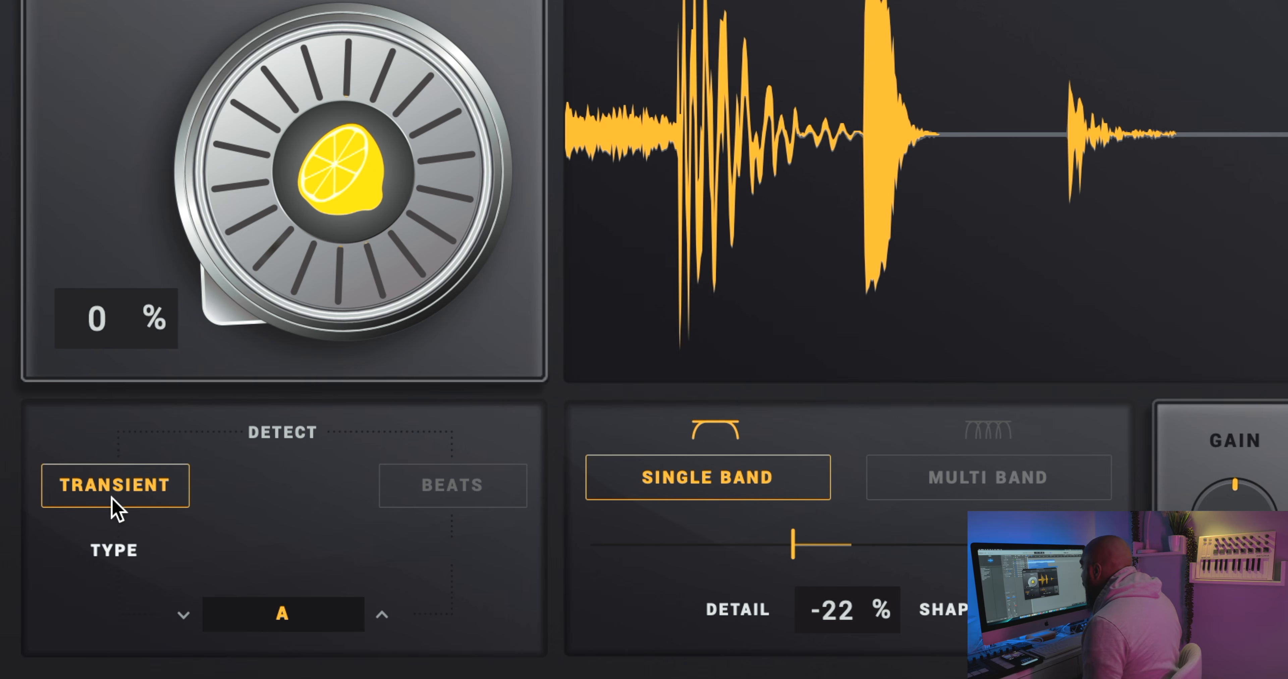
Try Beats detection with a 1/8 division and return the detection to Transient.
click(450, 492)
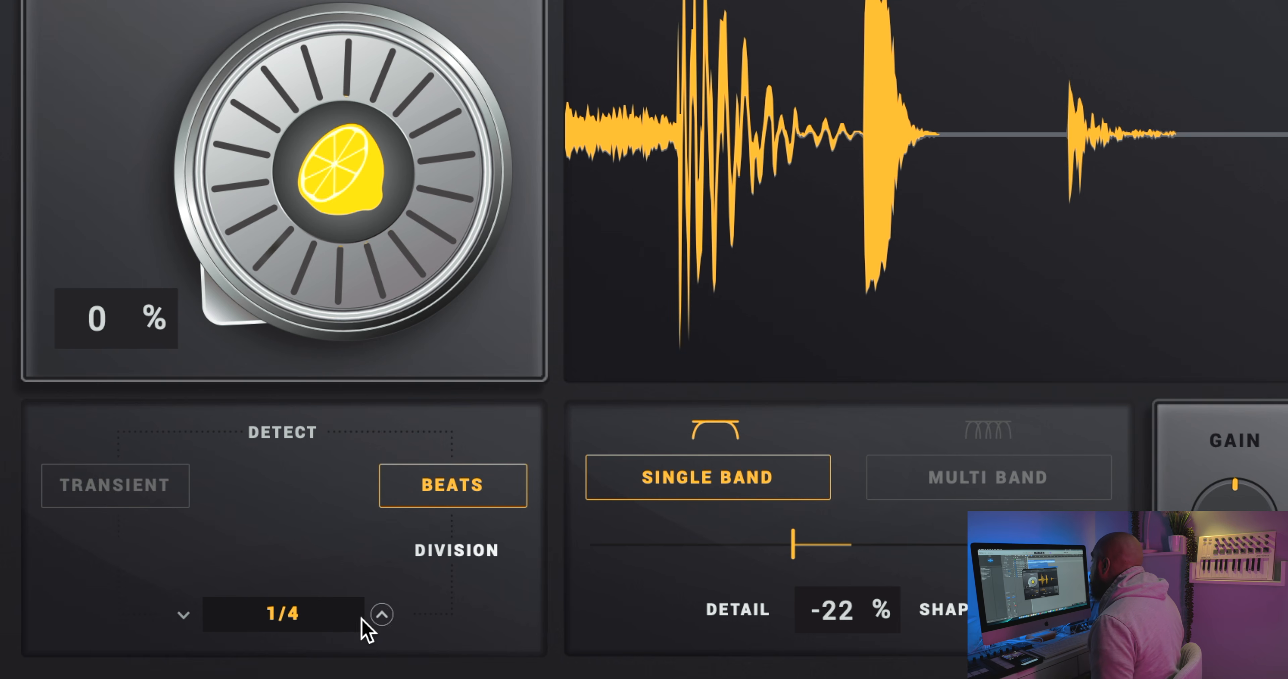
click(324, 621)
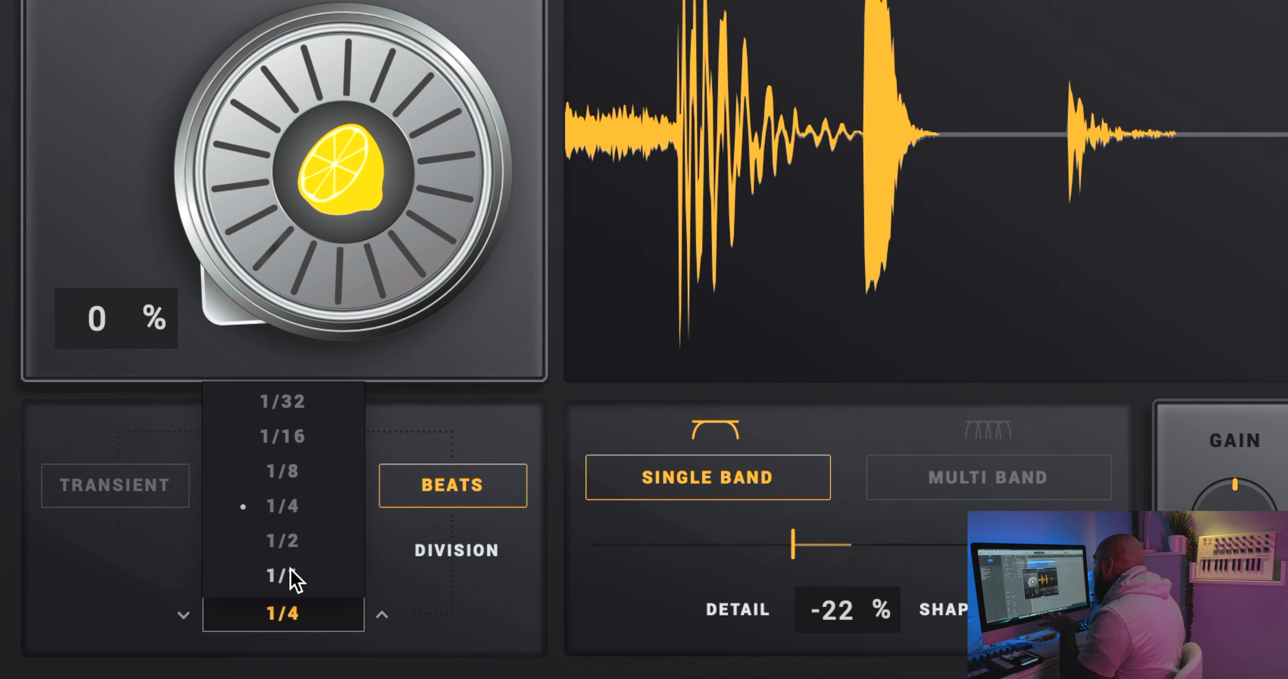
click(301, 445)
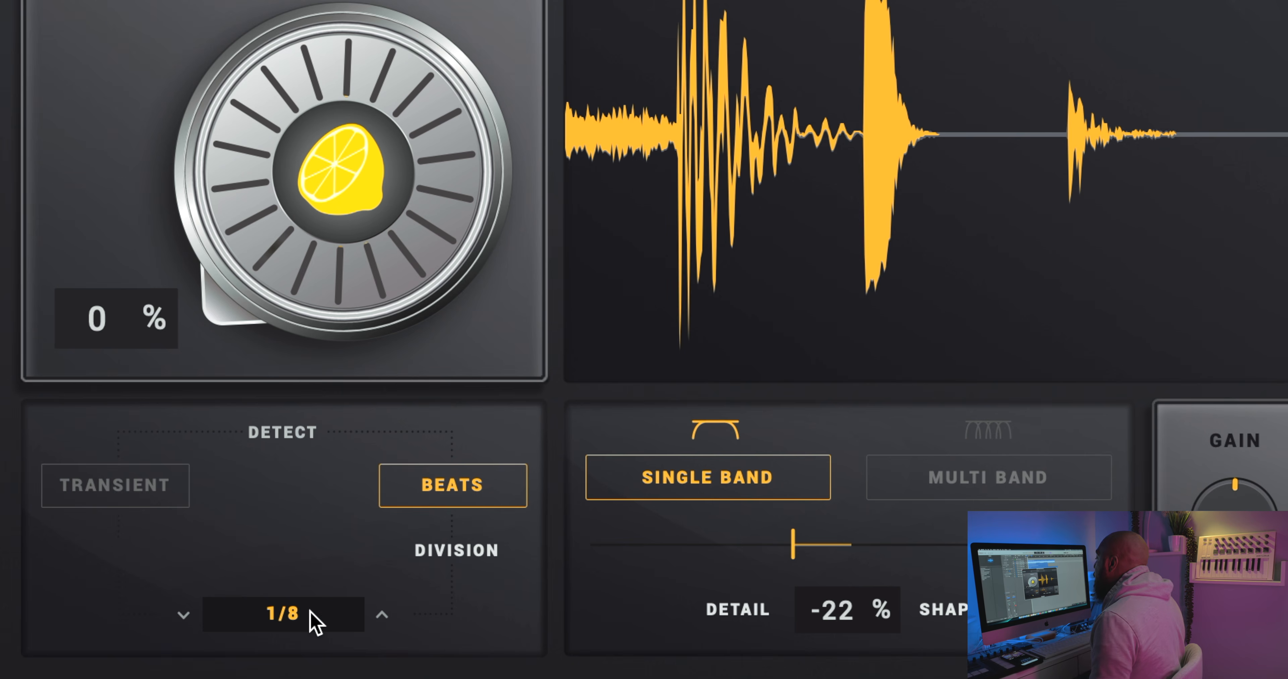
click(153, 489)
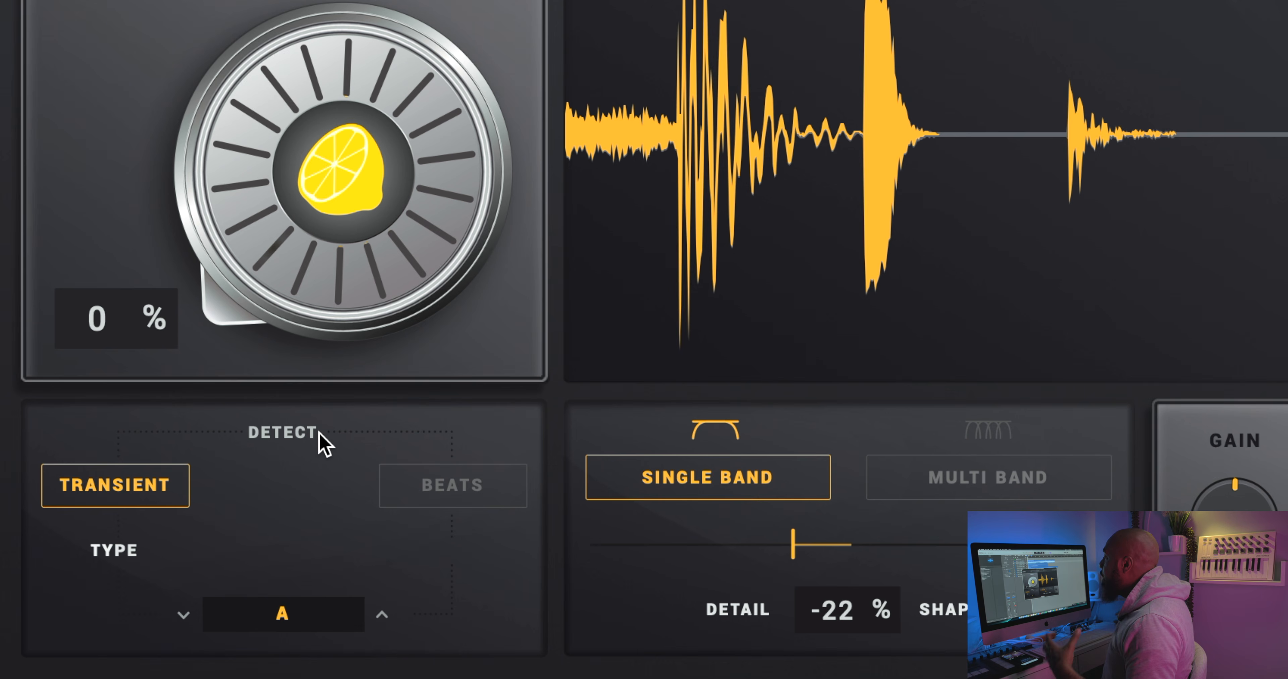
Set the Amount to 19 % and the transient detection type to B.
drag(272, 250, 230, 127)
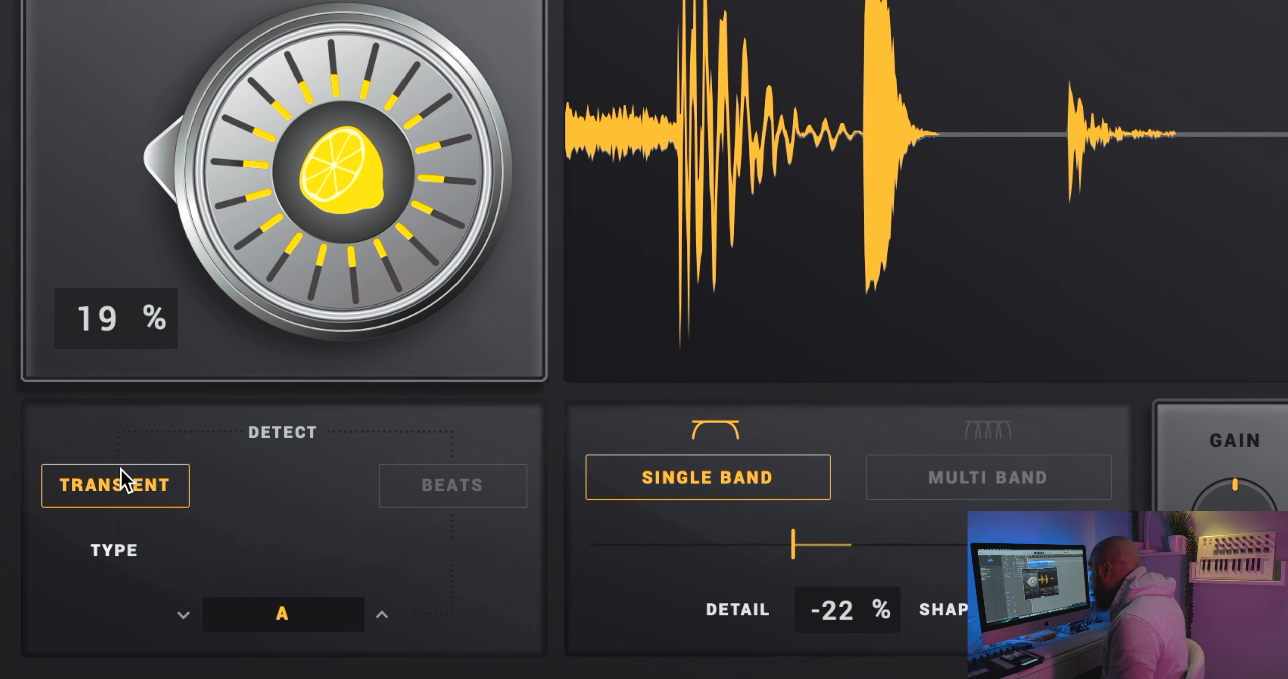
click(301, 619)
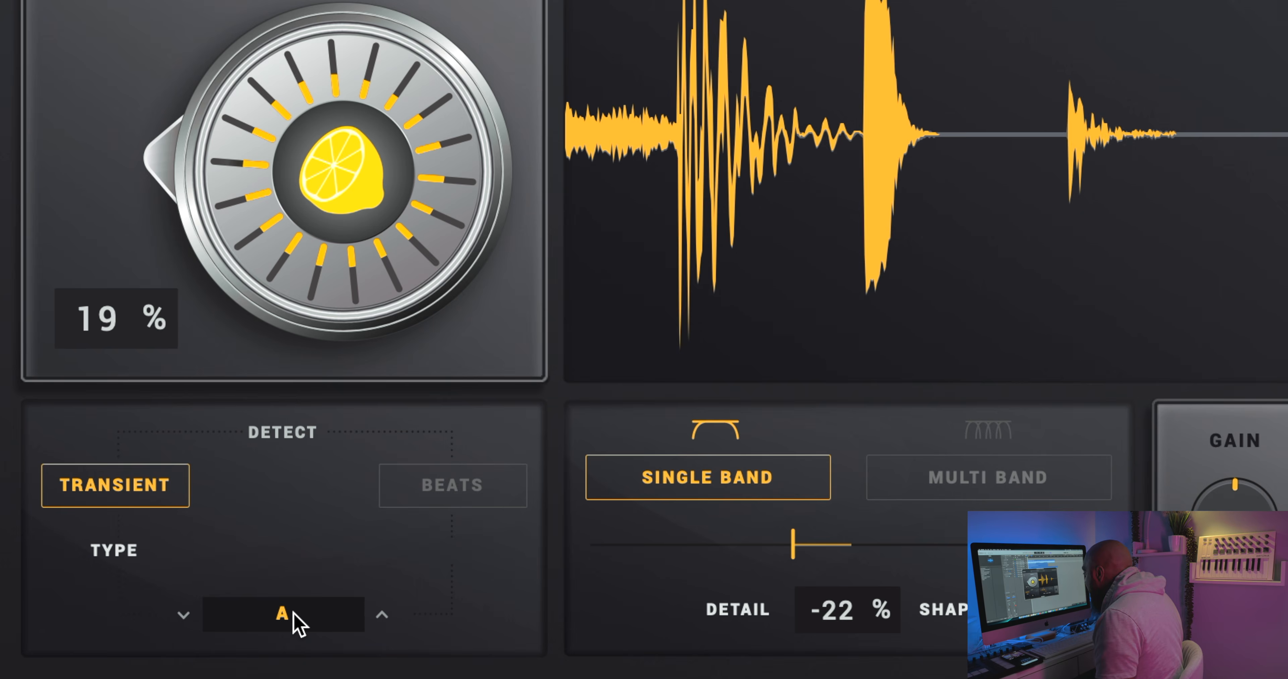
click(293, 612)
click(284, 573)
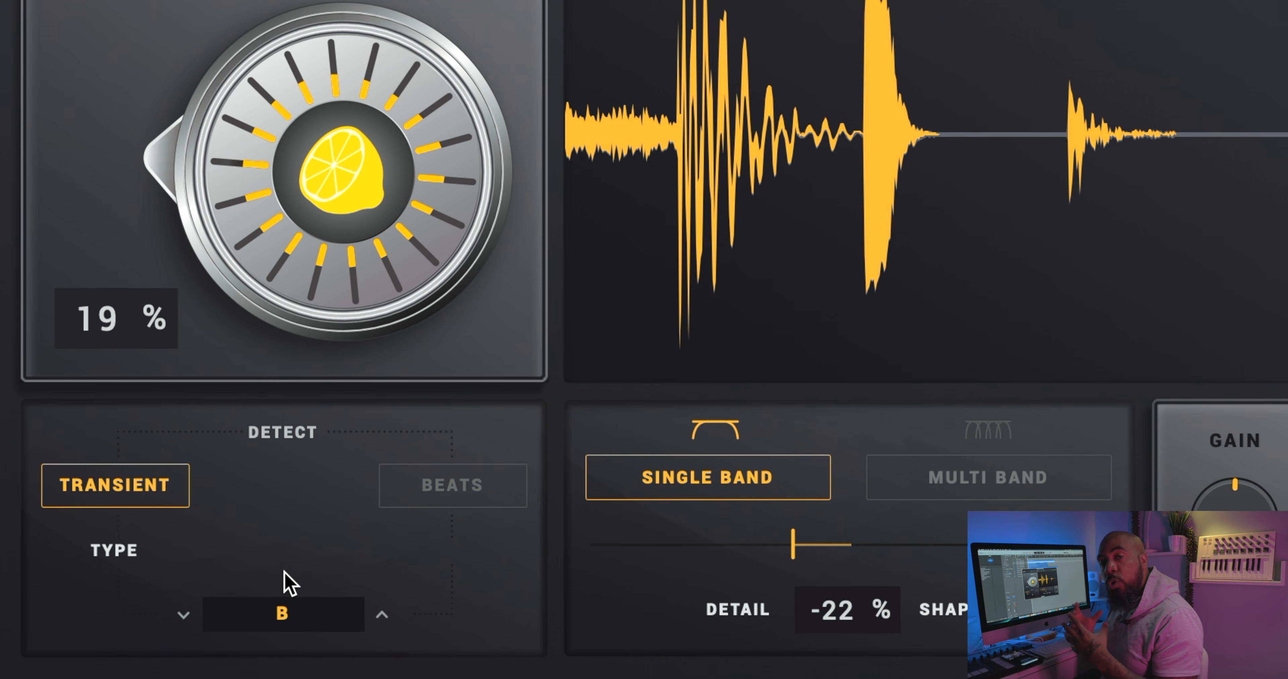
click(295, 612)
click(298, 572)
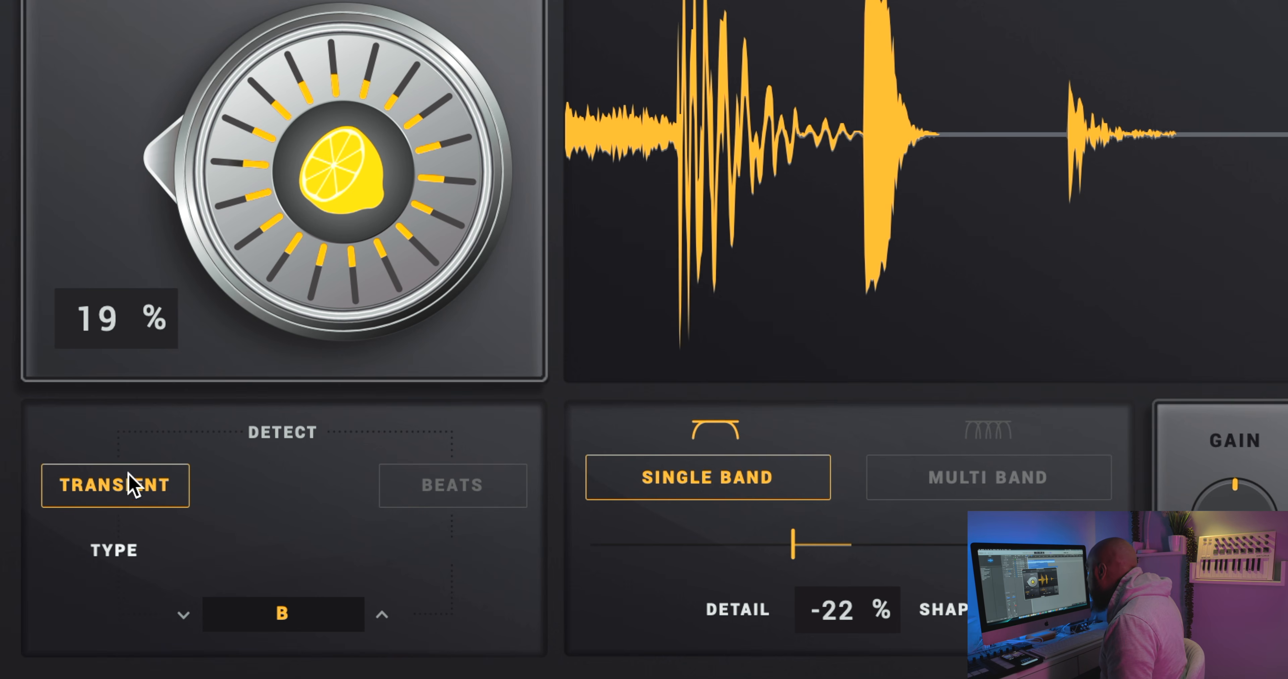
click(446, 505)
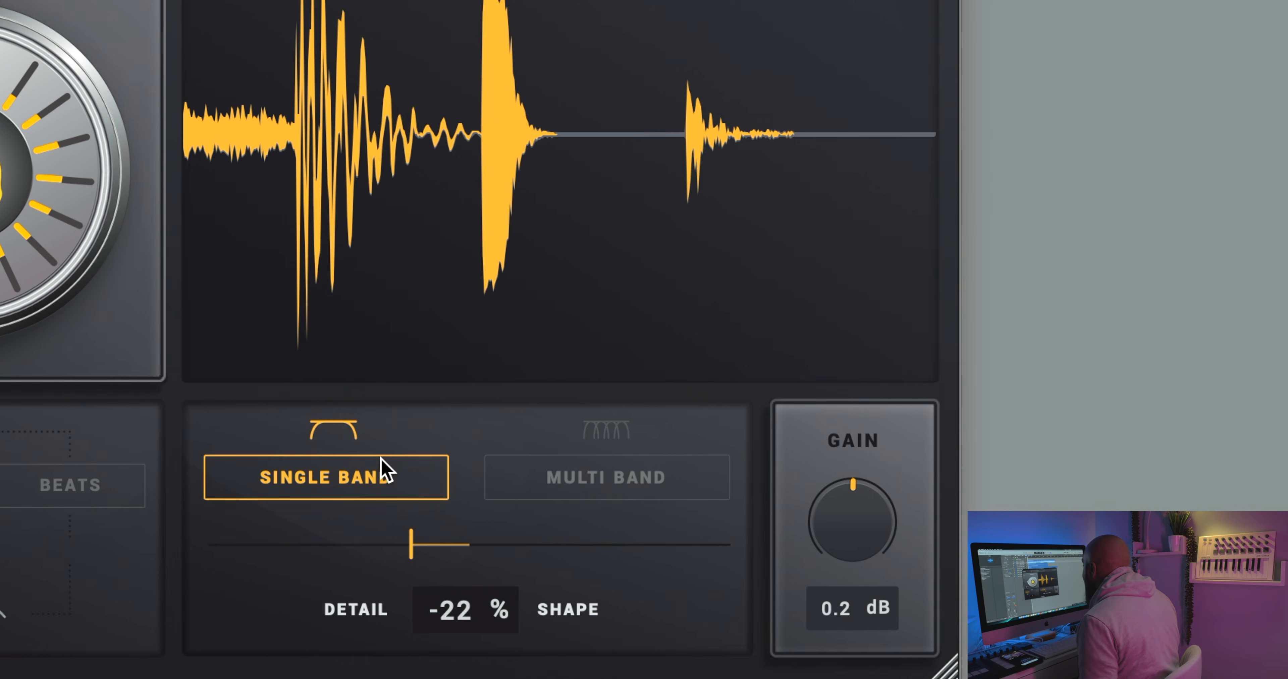
Compare Single Band and Multi Band, settle on Multi Band and set the frequency bias to 45 %.
click(638, 485)
click(388, 495)
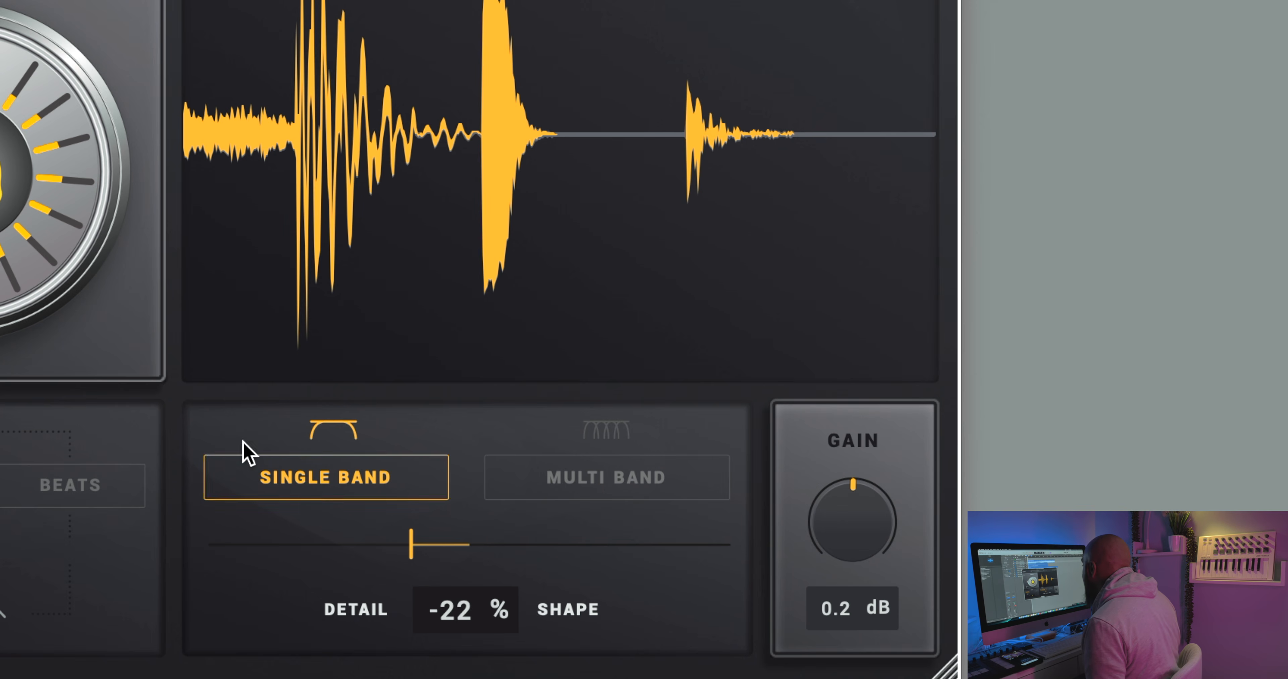
click(592, 480)
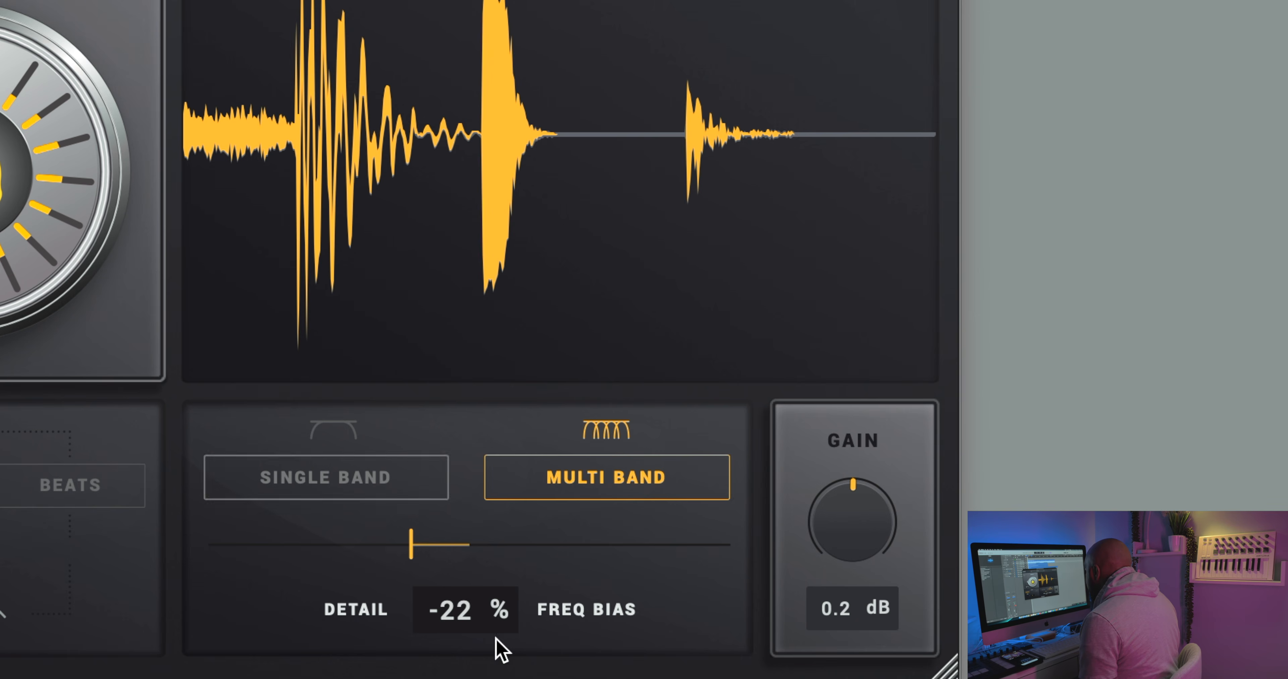
drag(408, 534, 484, 544)
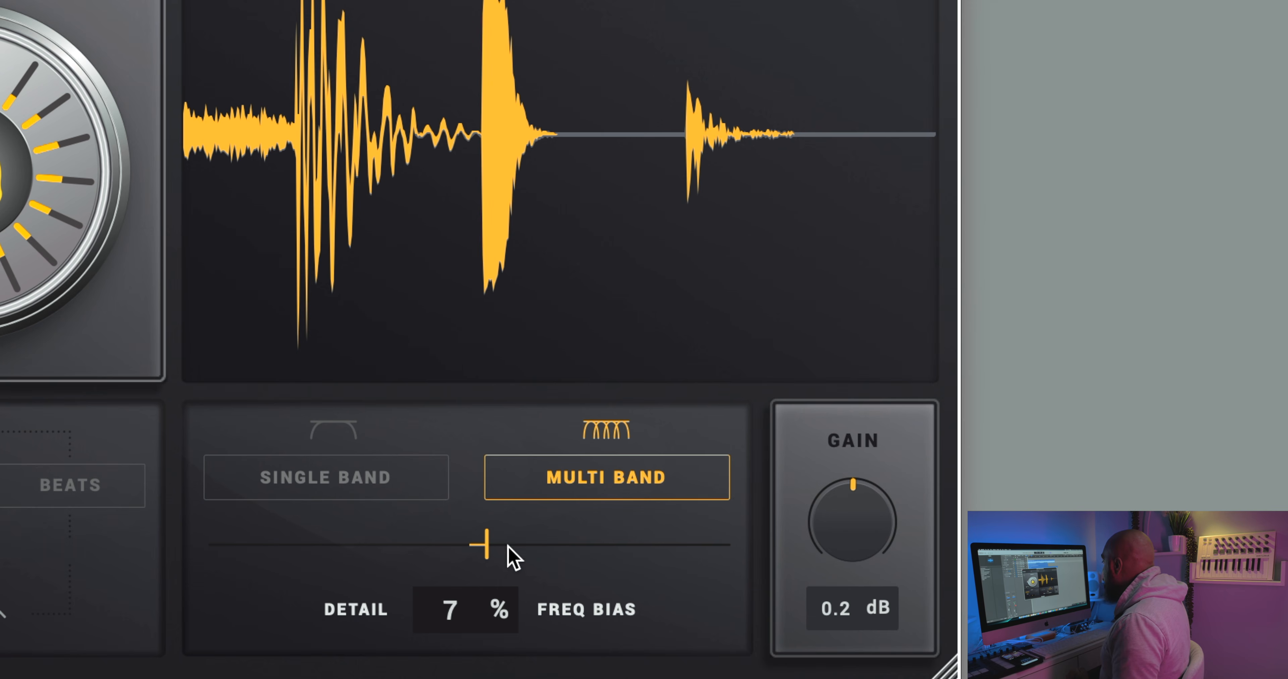
drag(483, 545, 377, 544)
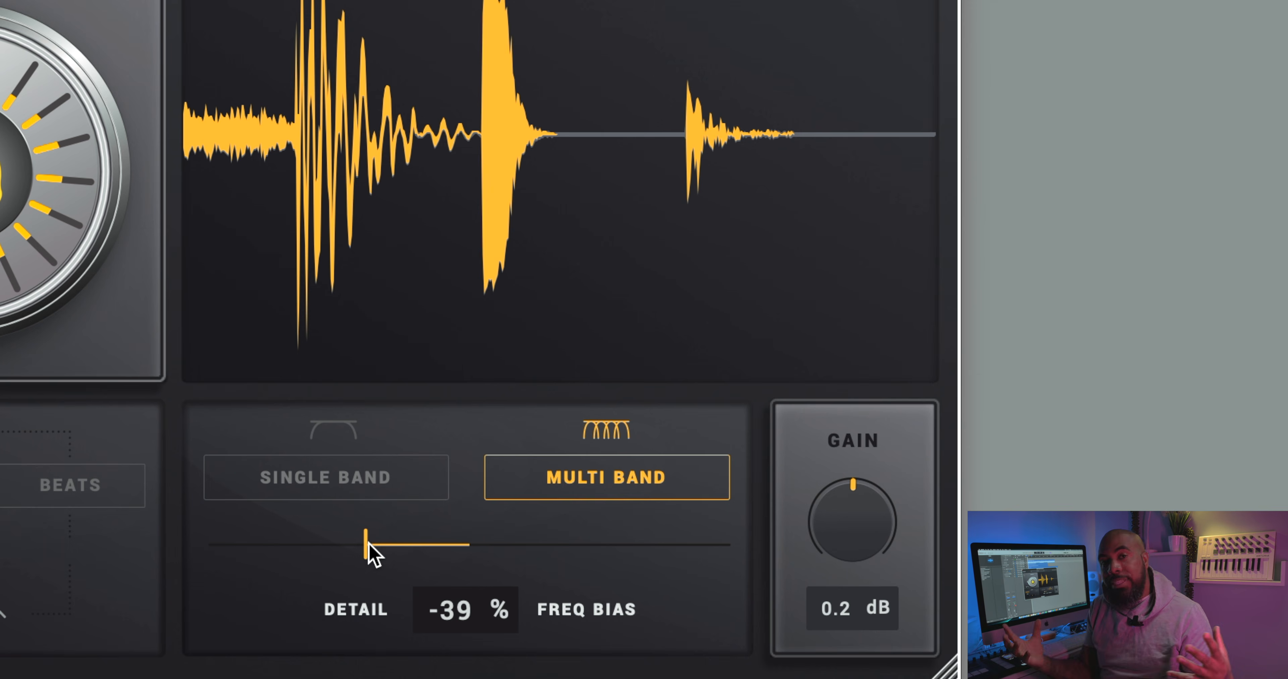
drag(371, 544, 494, 544)
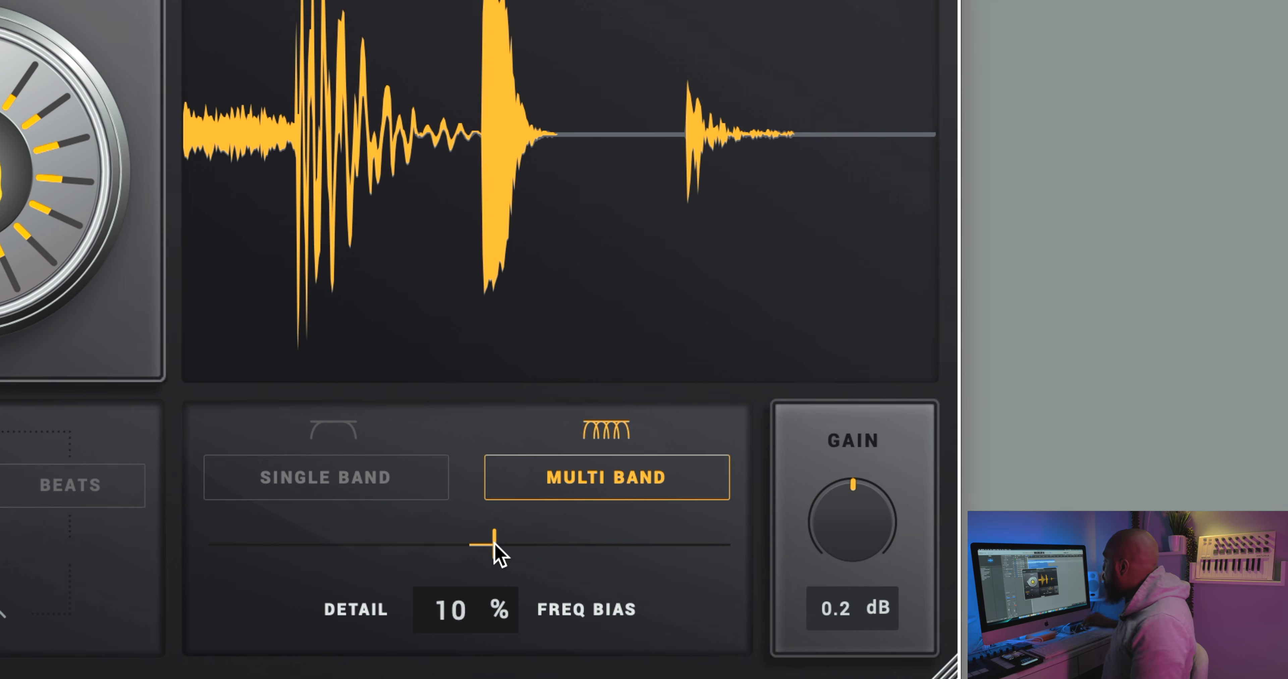
drag(494, 544, 586, 543)
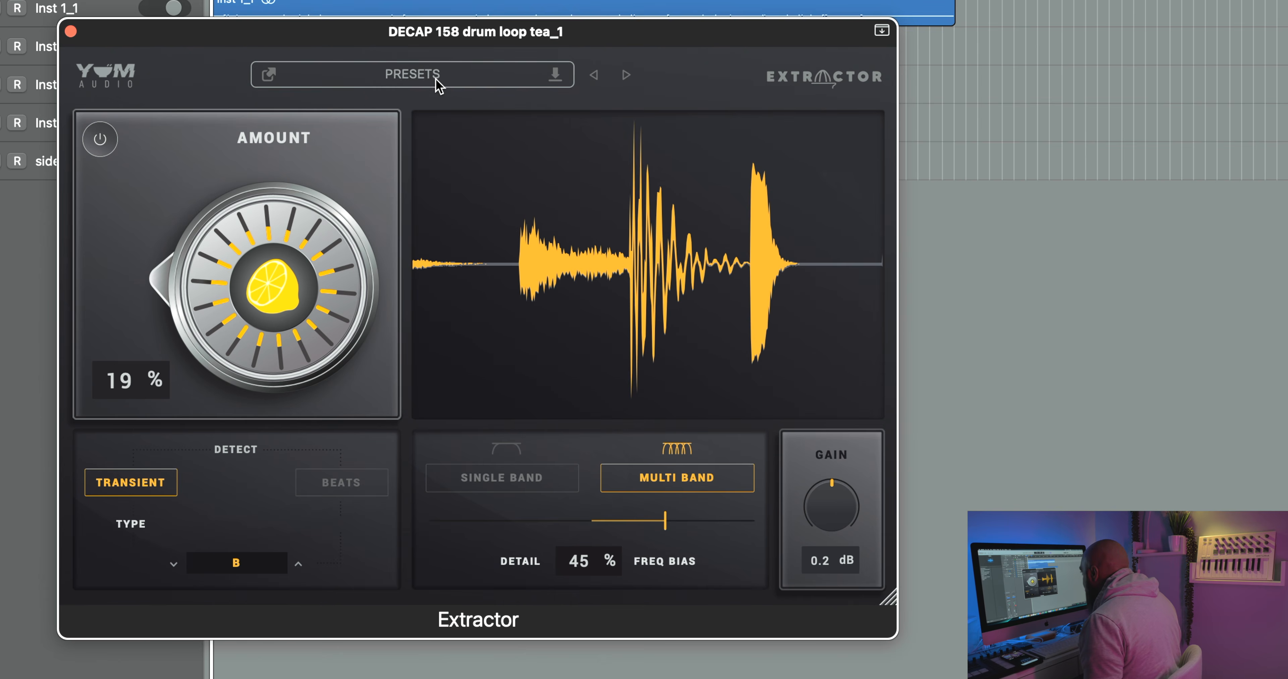
Solo the drum loop track, play it with Extractor bypassed, and re-enable the plug-in.
click(401, 75)
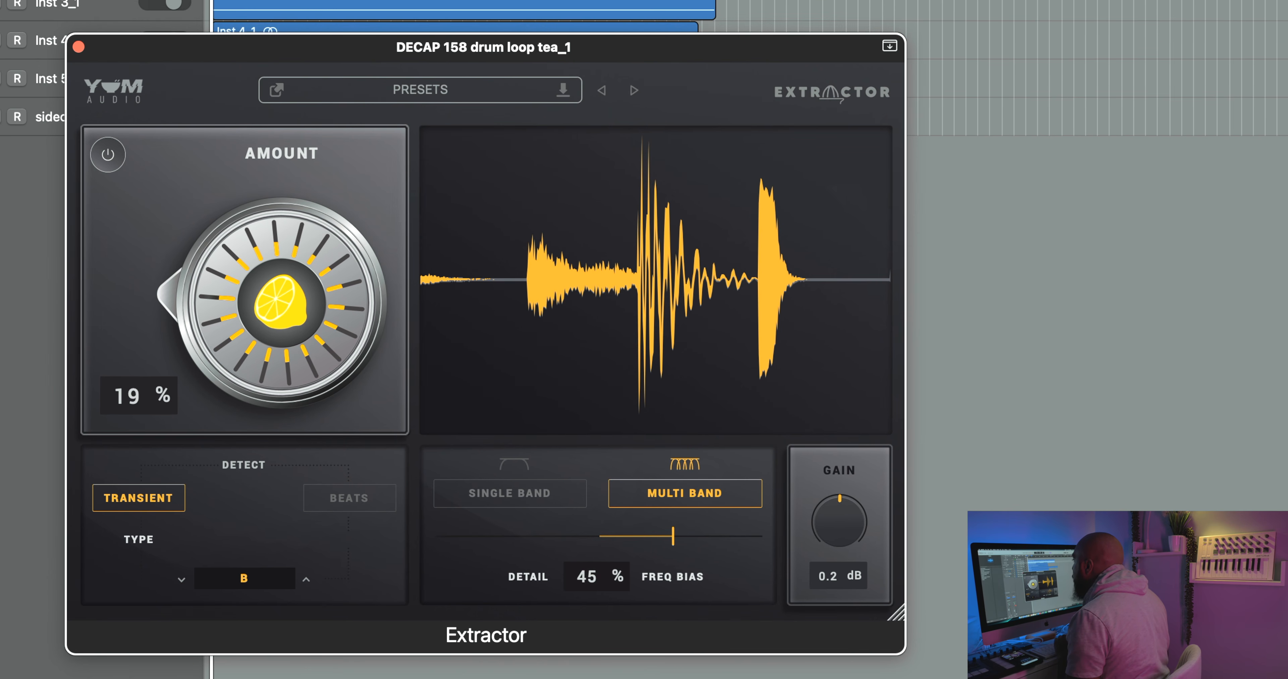
key(s)
click(110, 171)
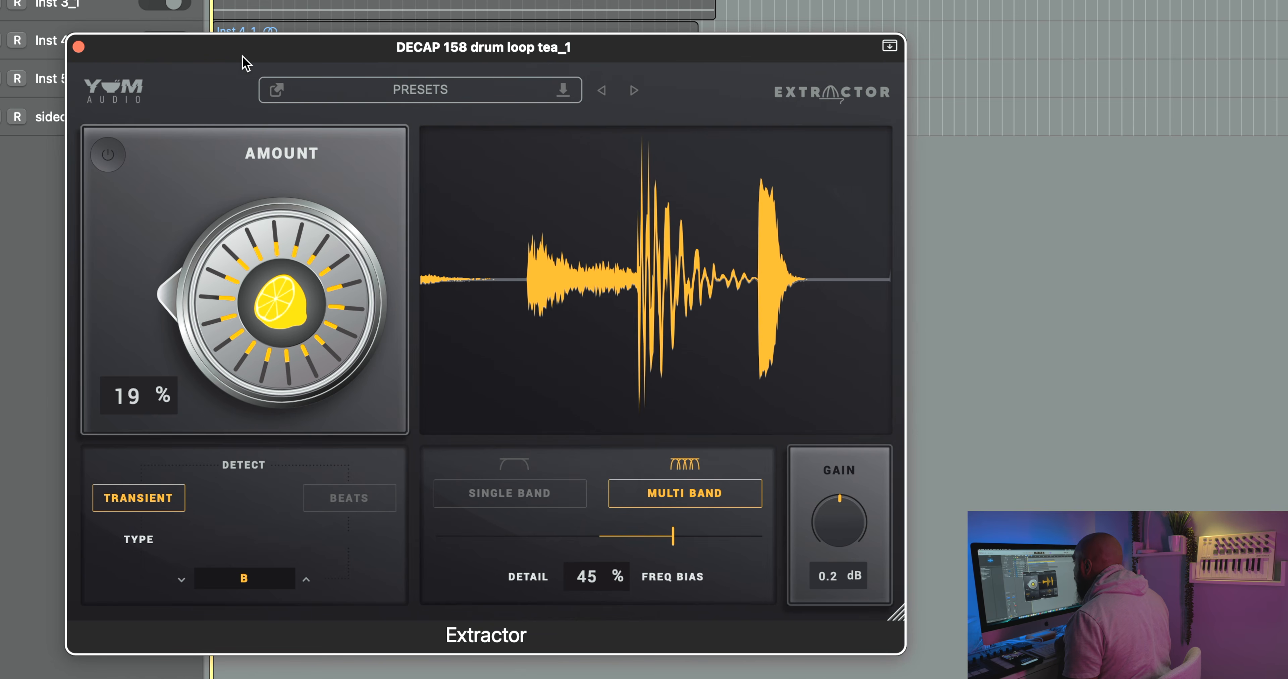
key(space)
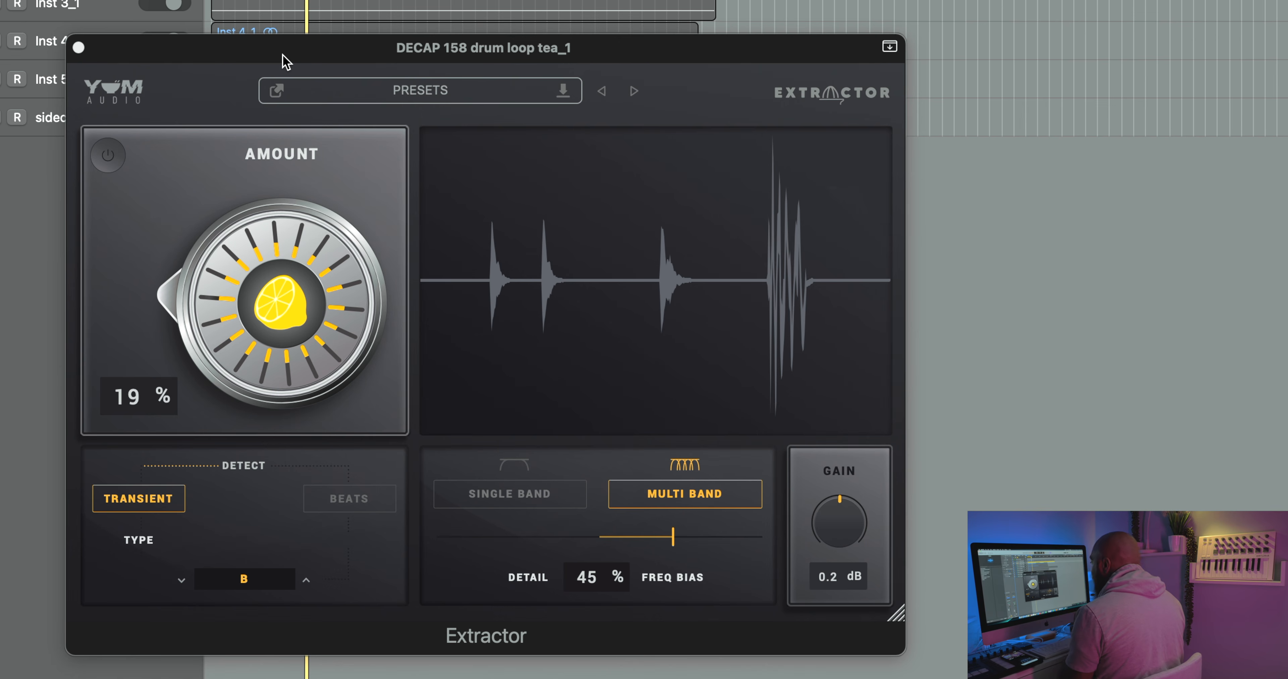
click(115, 172)
Load the factory preset Best at 50 01.
click(464, 94)
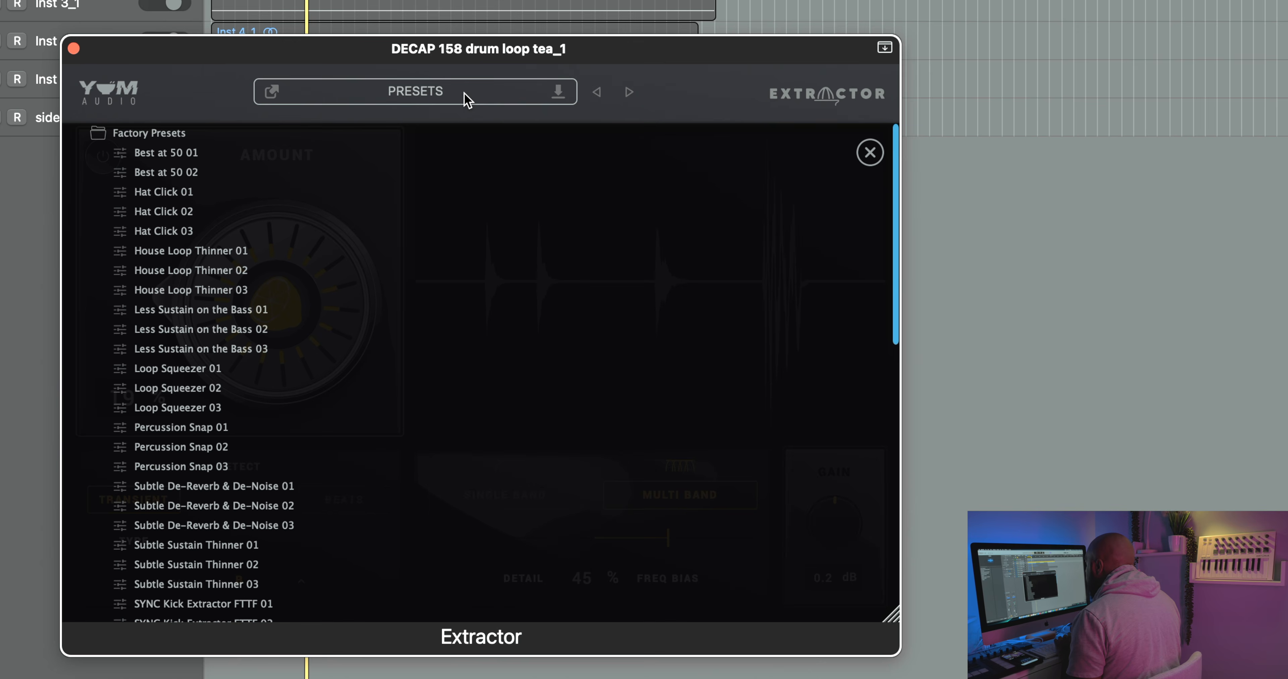
click(219, 96)
click(380, 97)
click(166, 153)
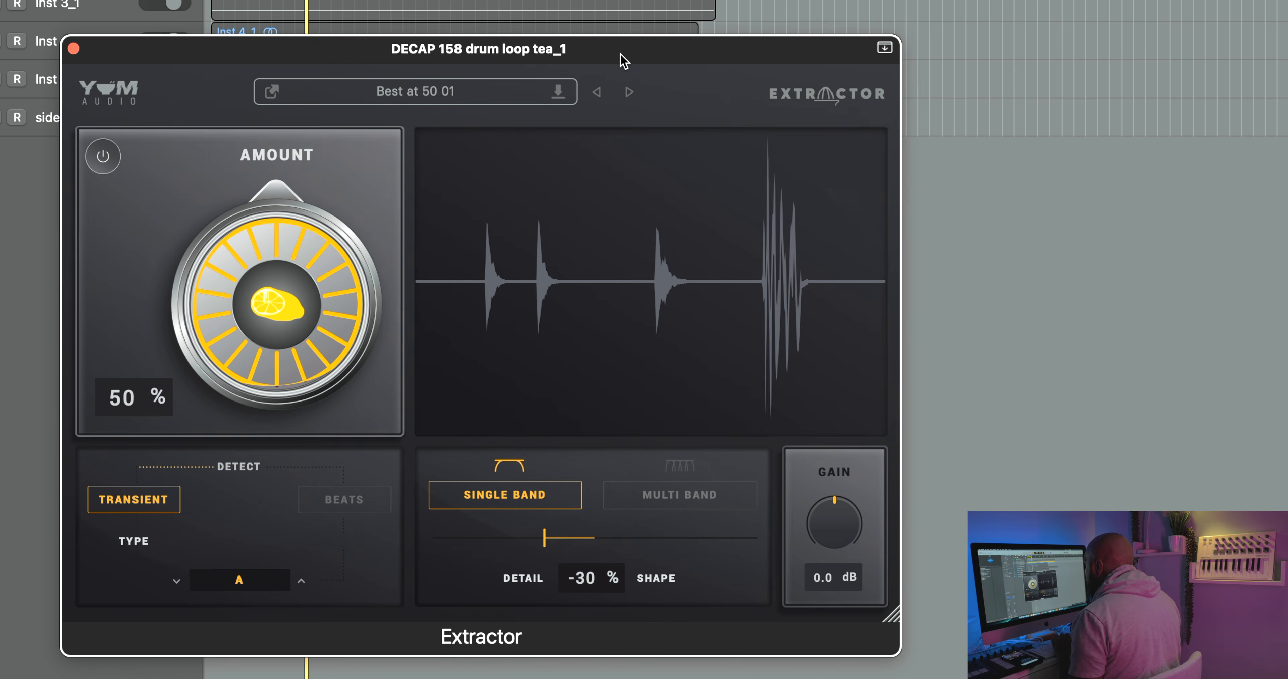
Play the drum loop and step forward through the factory presets to Hat Click 02.
key(space)
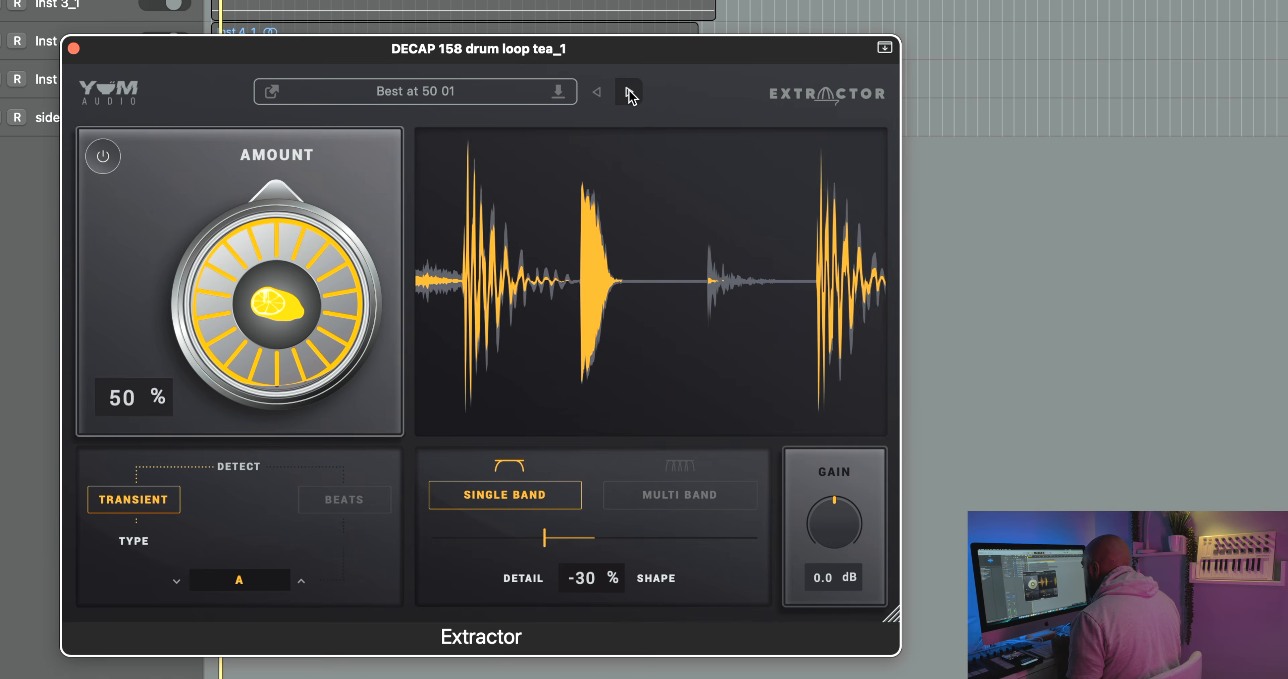
click(629, 93)
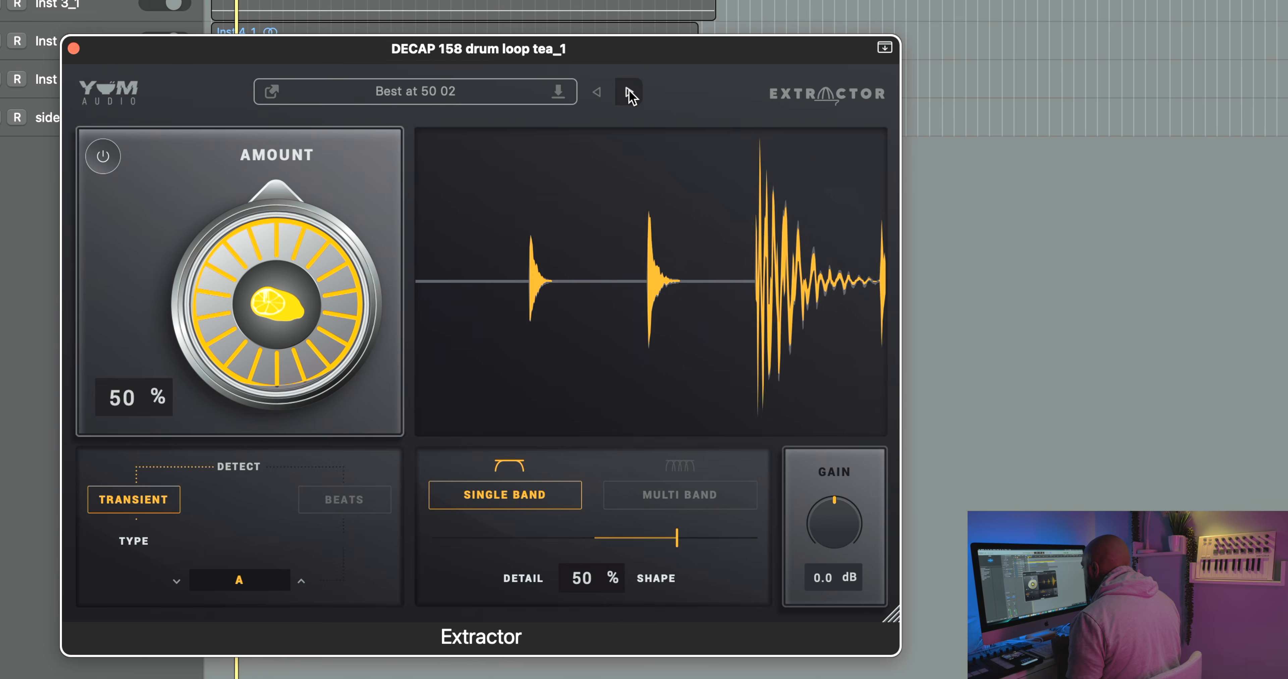
click(628, 93)
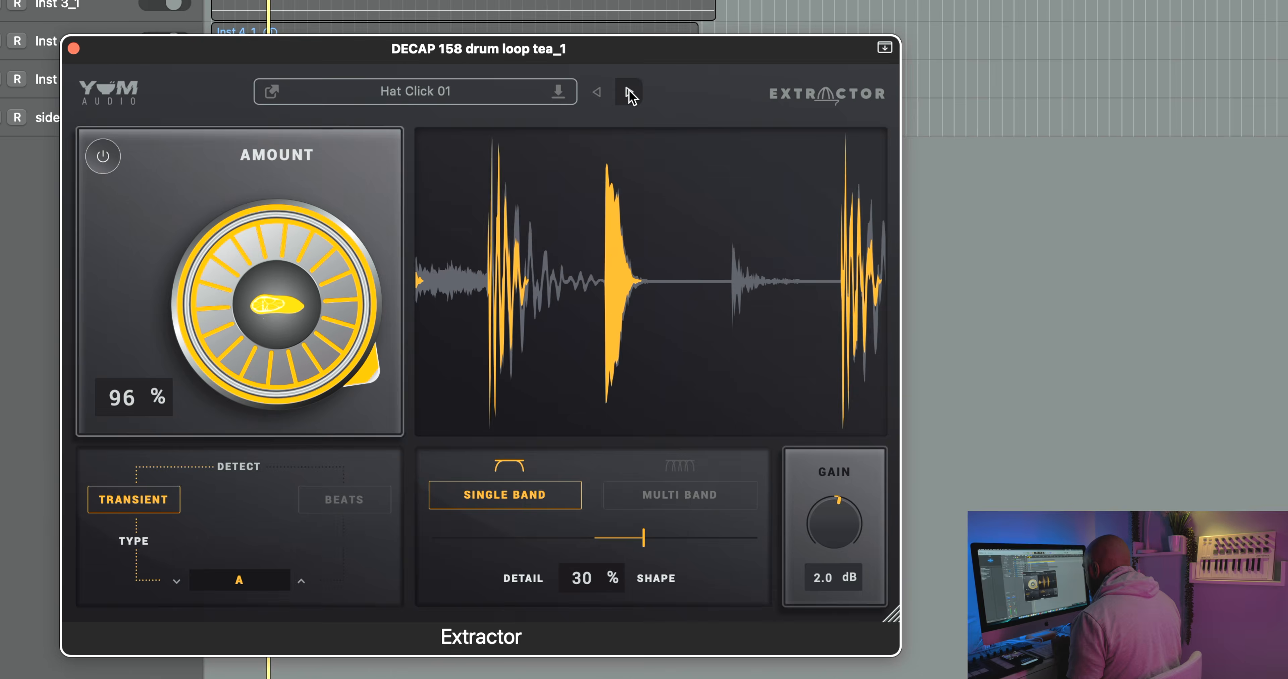
click(628, 93)
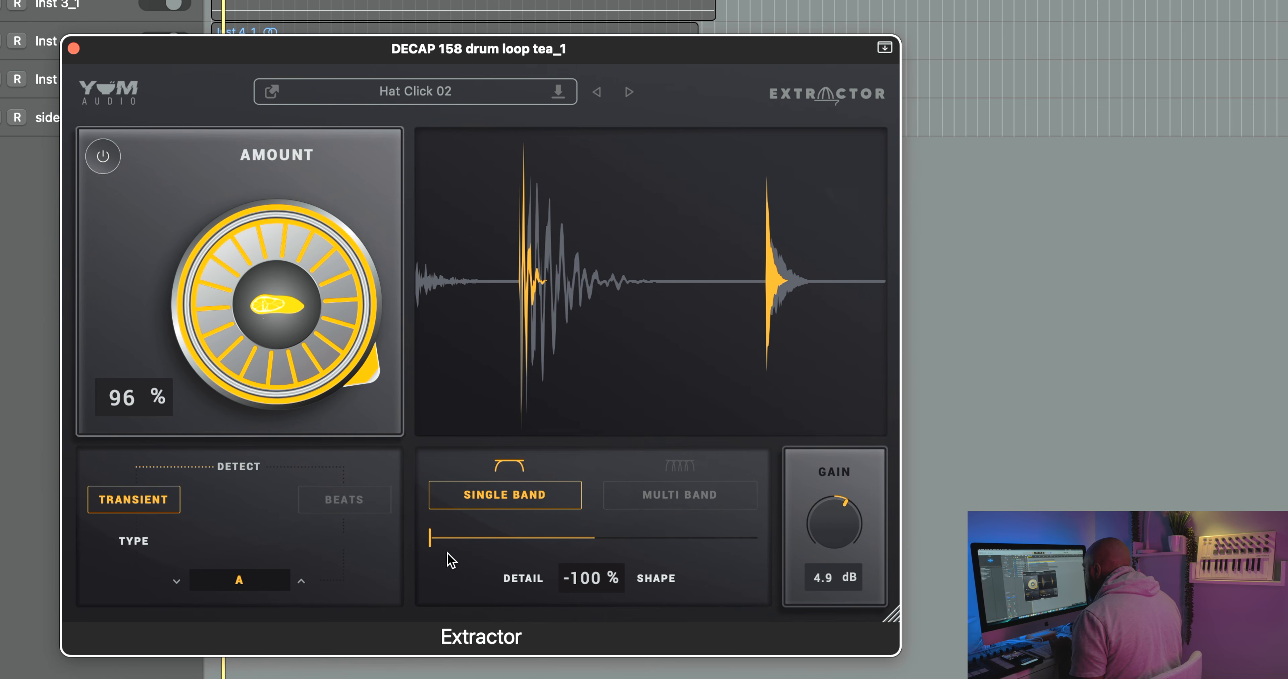
Try the Amount at 100 % and 54 %, and leave it at 57 %.
drag(431, 544, 385, 555)
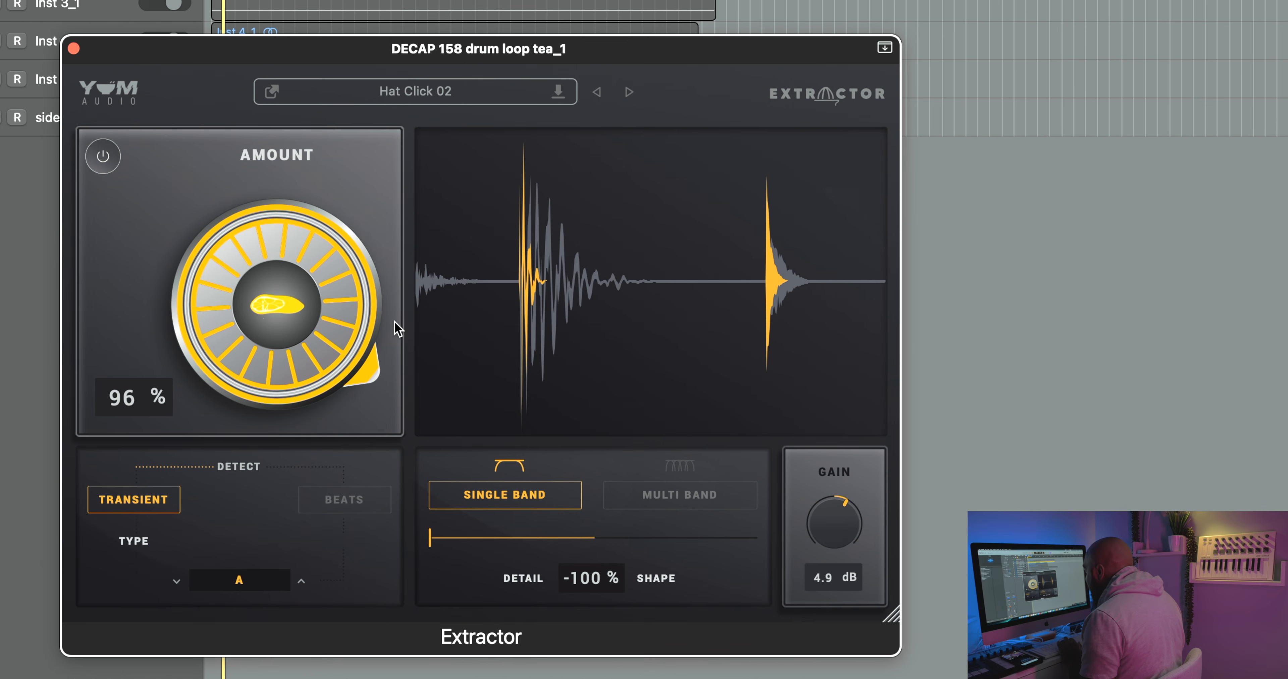
drag(238, 298, 231, 276)
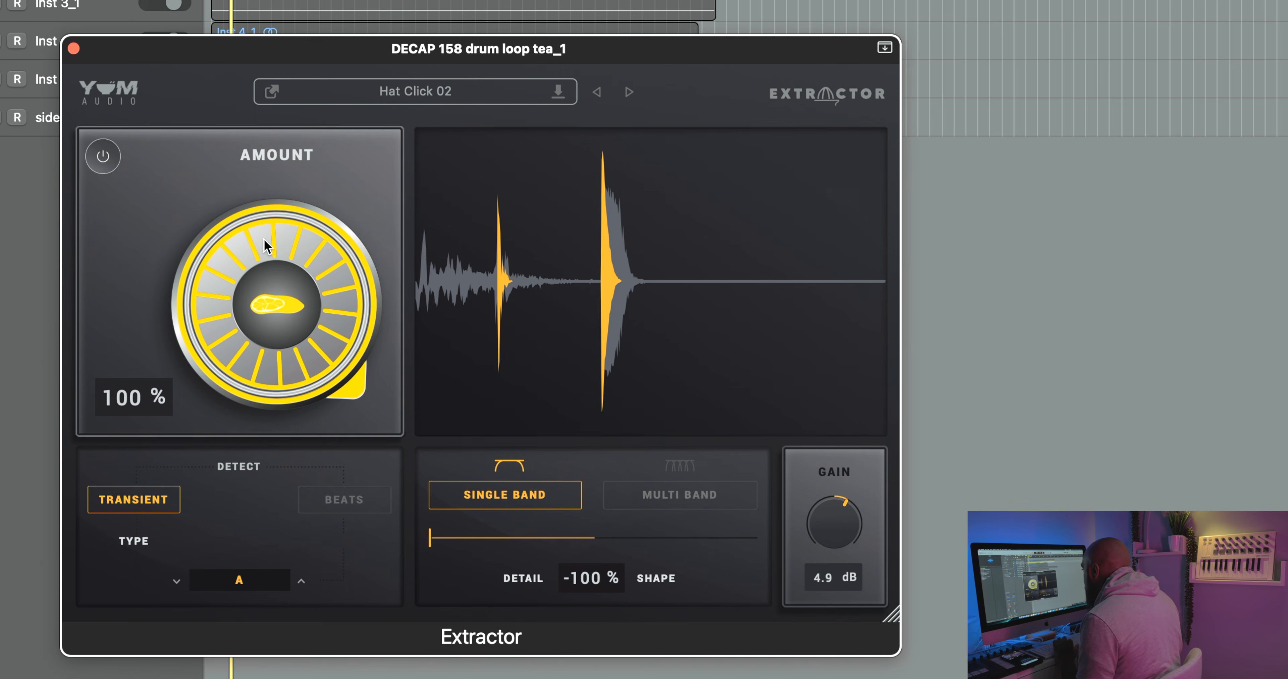
drag(267, 246, 258, 330)
drag(254, 275, 258, 288)
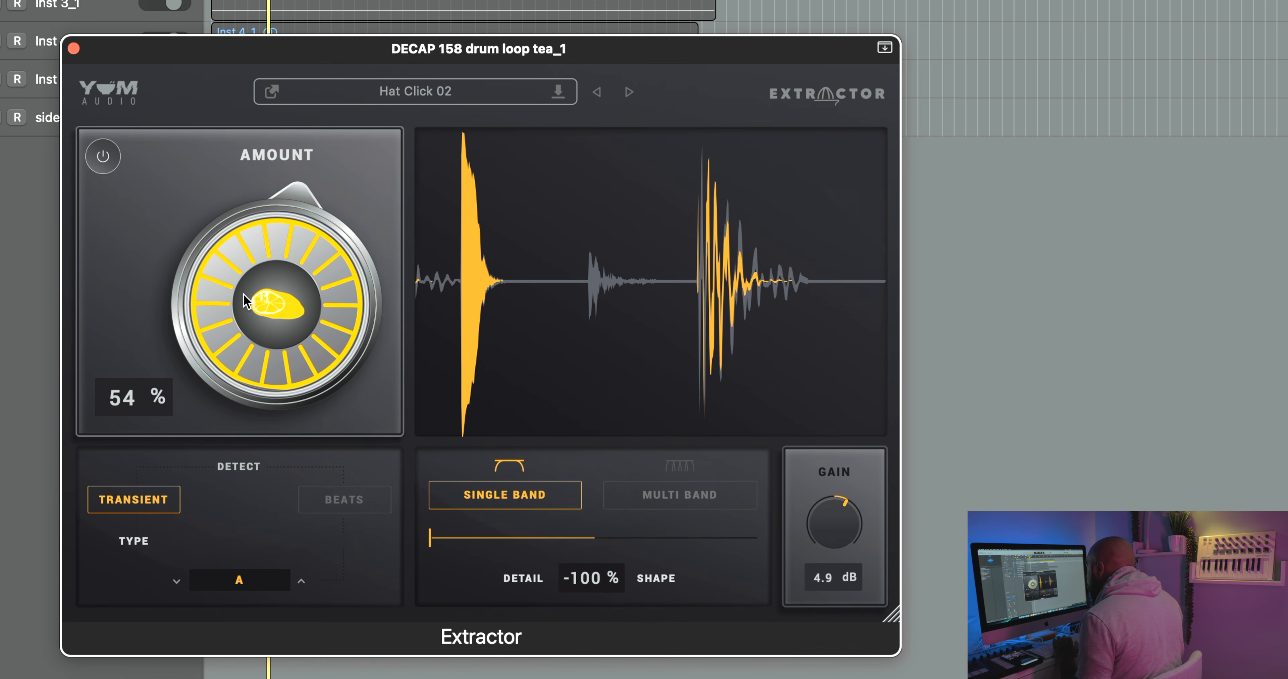
drag(243, 294, 243, 288)
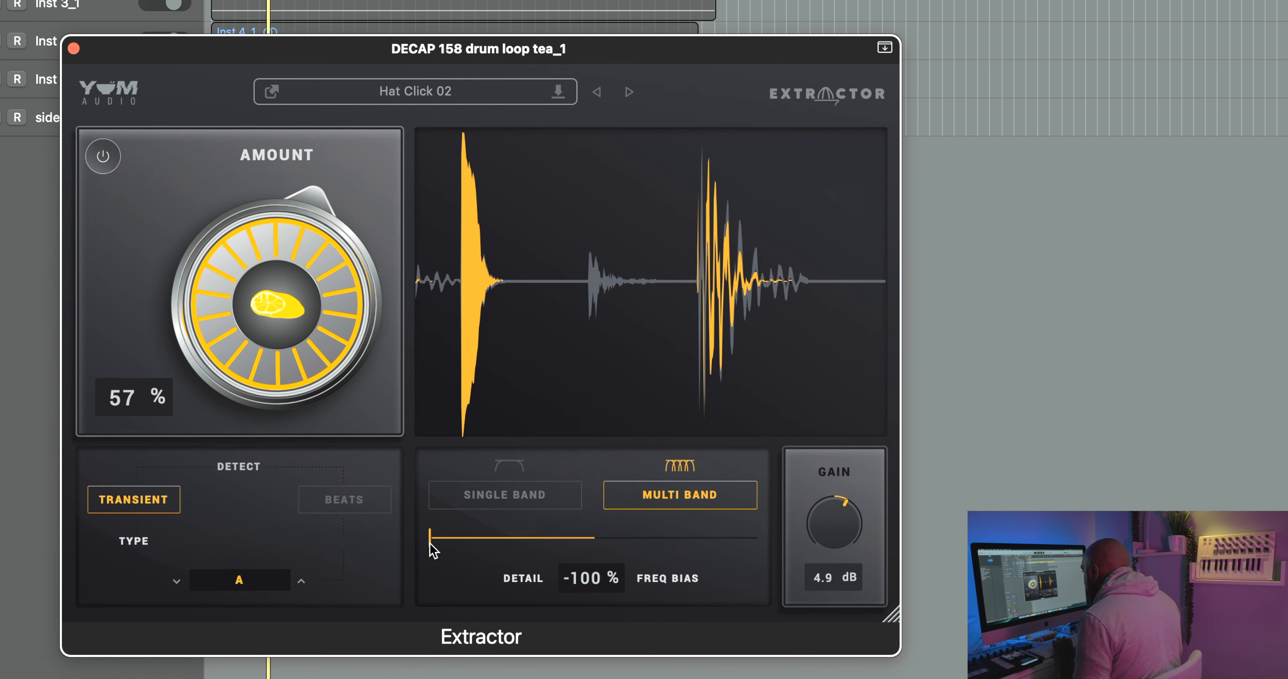
In Multi Band mode, set the frequency bias to -50 % and raise the Amount to 65 %.
drag(431, 539, 488, 566)
drag(297, 357, 295, 352)
drag(478, 539, 524, 543)
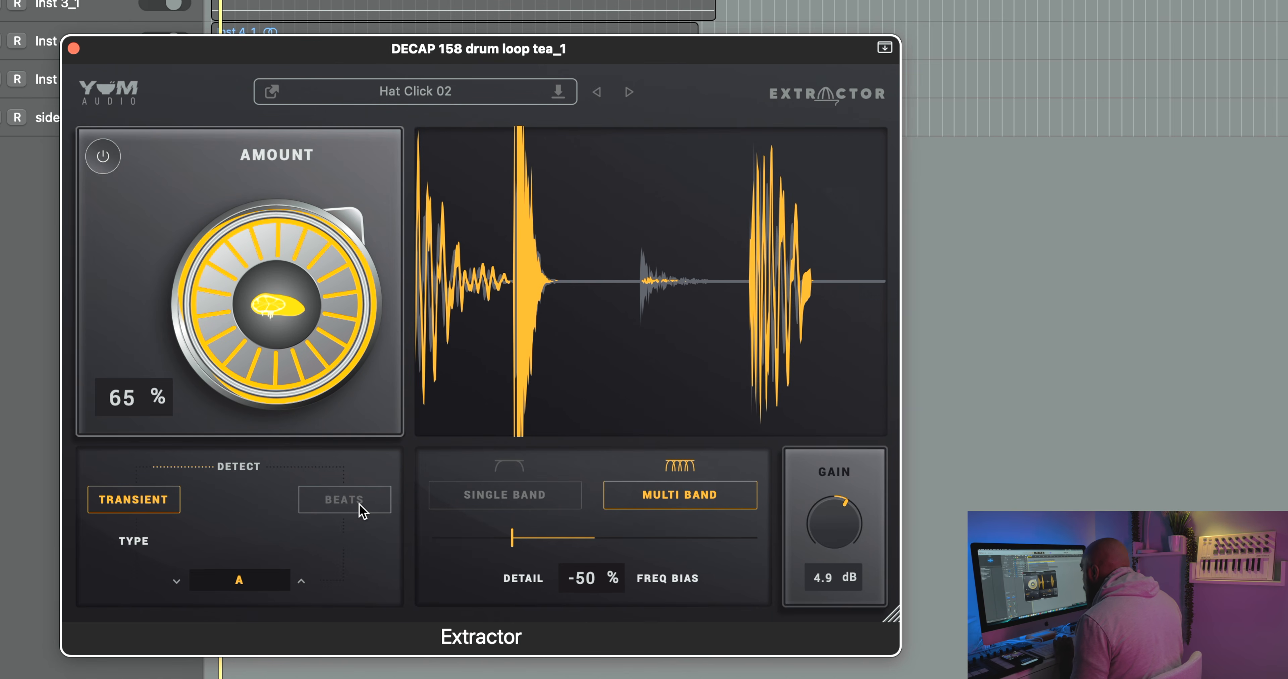
Set detection to Beats with a 1/16 division and raise the Amount to 71 %.
click(240, 580)
click(260, 478)
drag(268, 325, 225, 322)
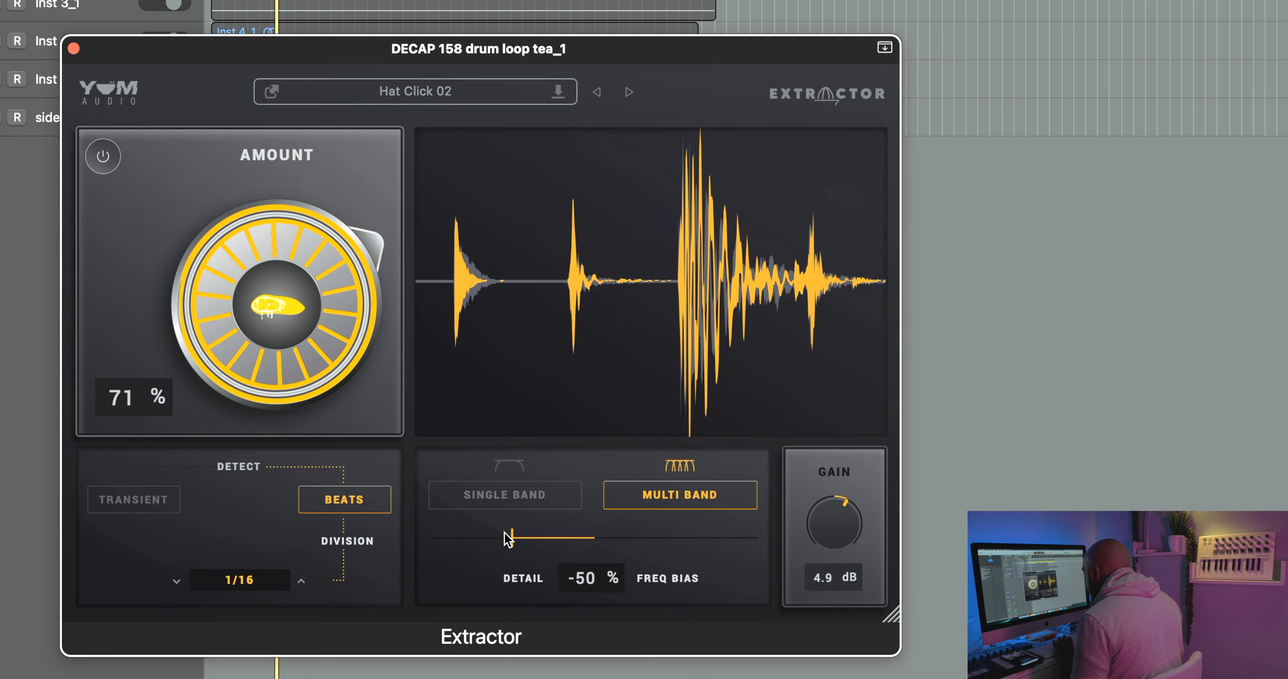
Try the frequency bias at 43 % and -41 %, and leave it at -46 % with the Amount at 74 %.
drag(489, 538, 502, 539)
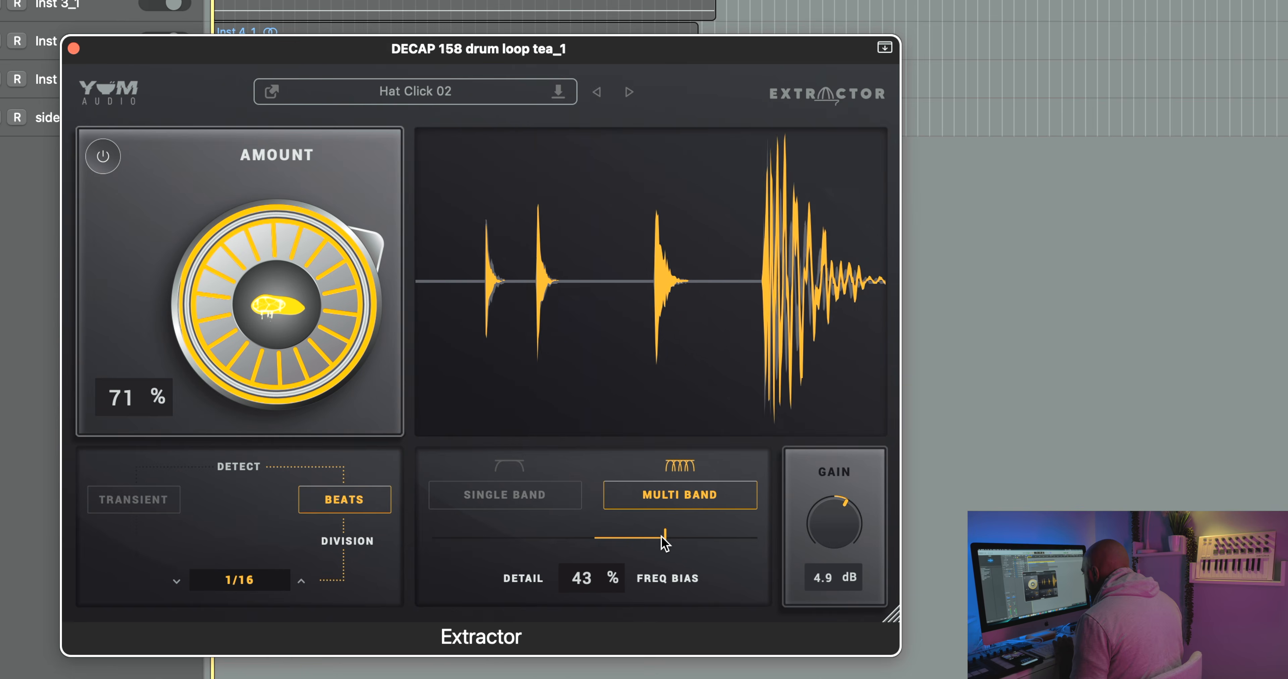
drag(663, 542, 605, 551)
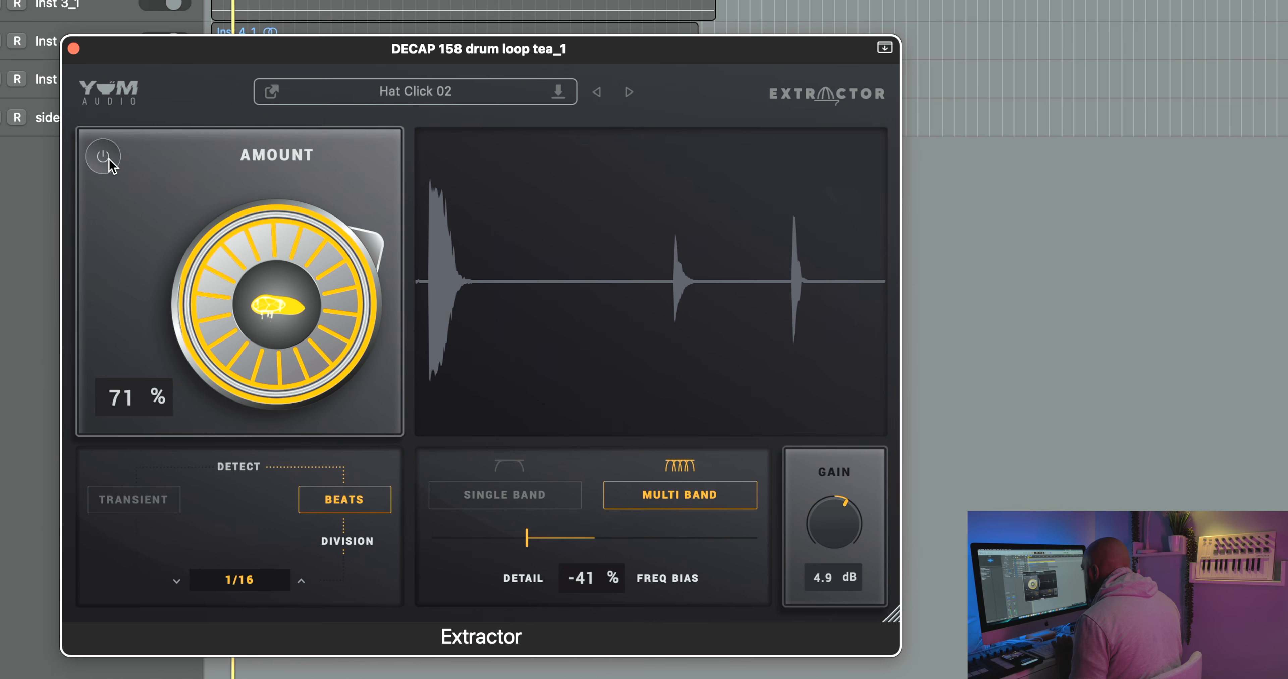
drag(531, 544, 523, 545)
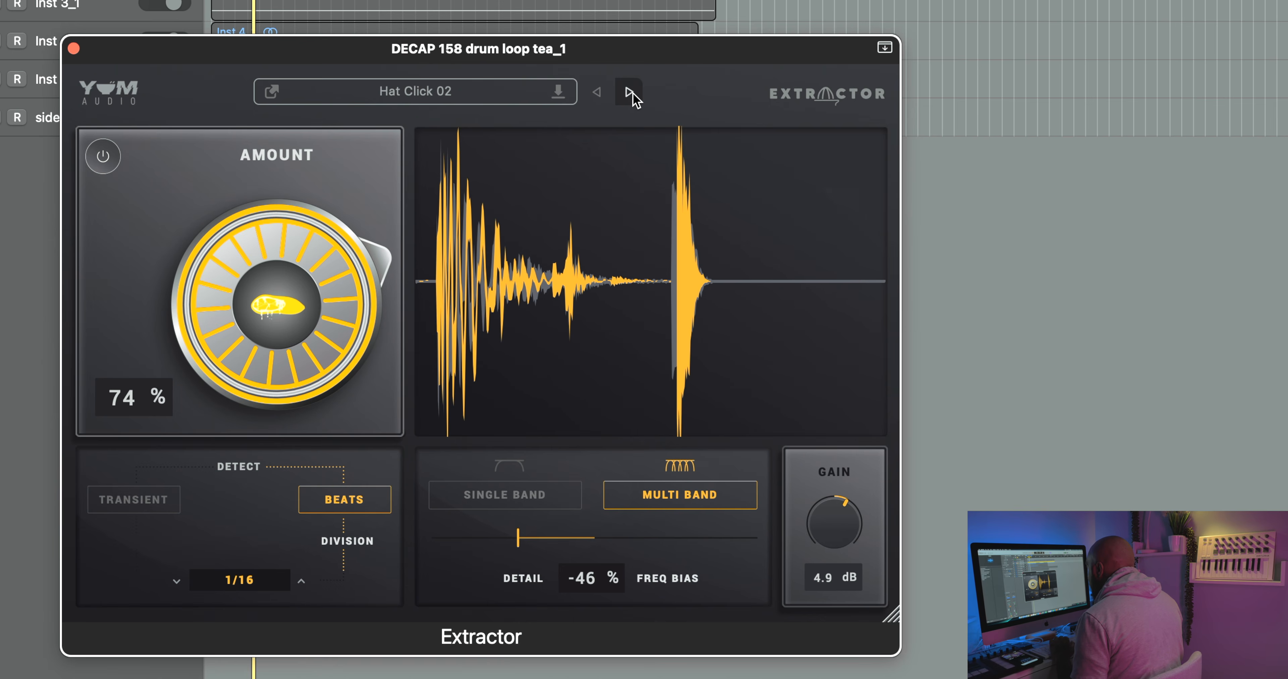
Audition the presets from Hat Click 03 to House Loop Thinner 02, and load SYNC Kick Extractor FTTF 01.
click(629, 92)
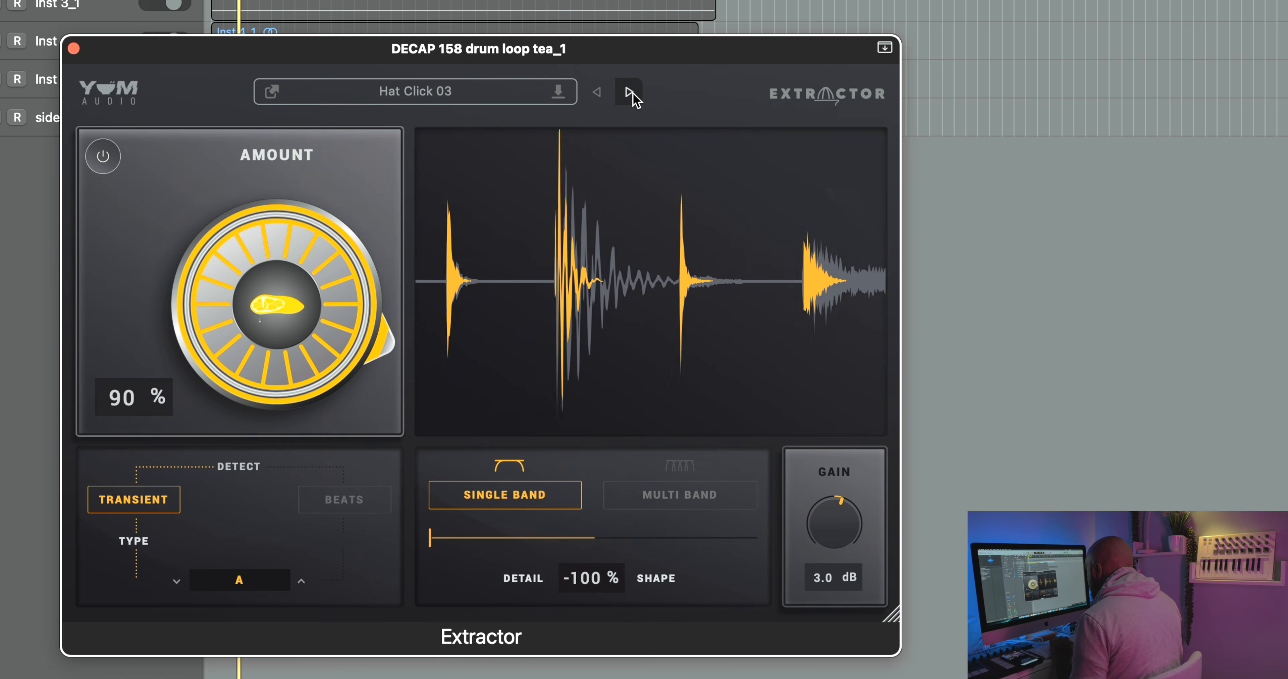
click(633, 92)
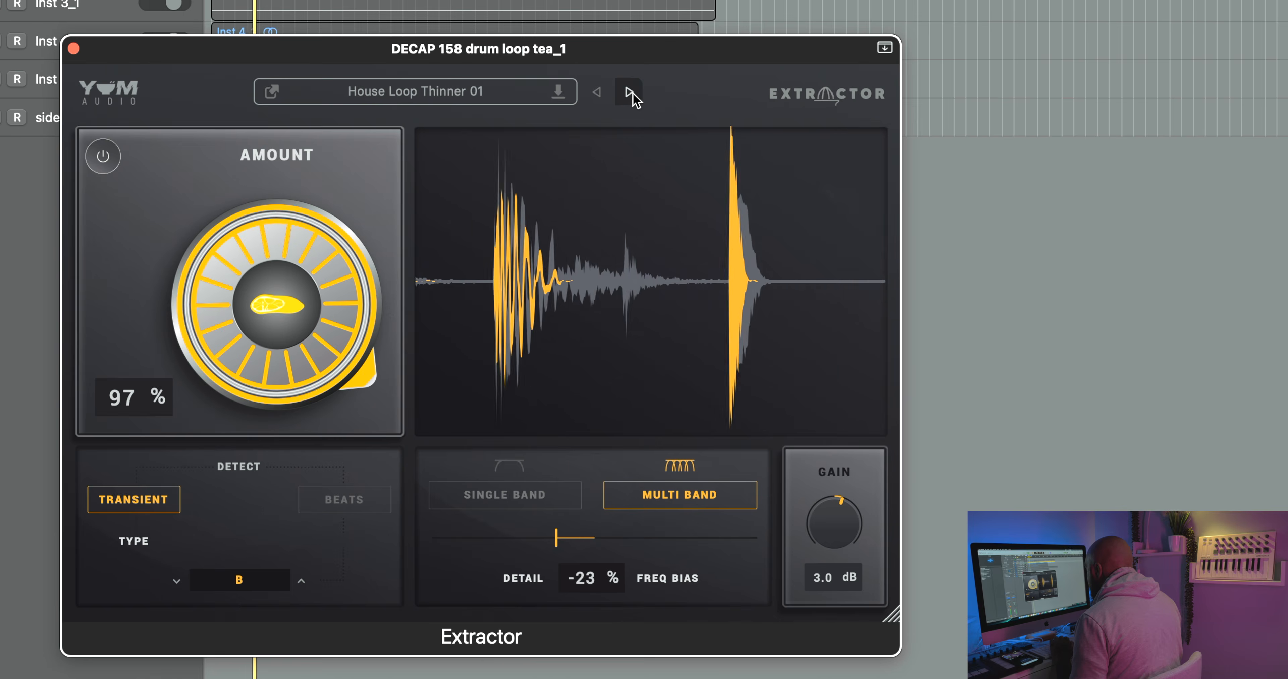
click(631, 92)
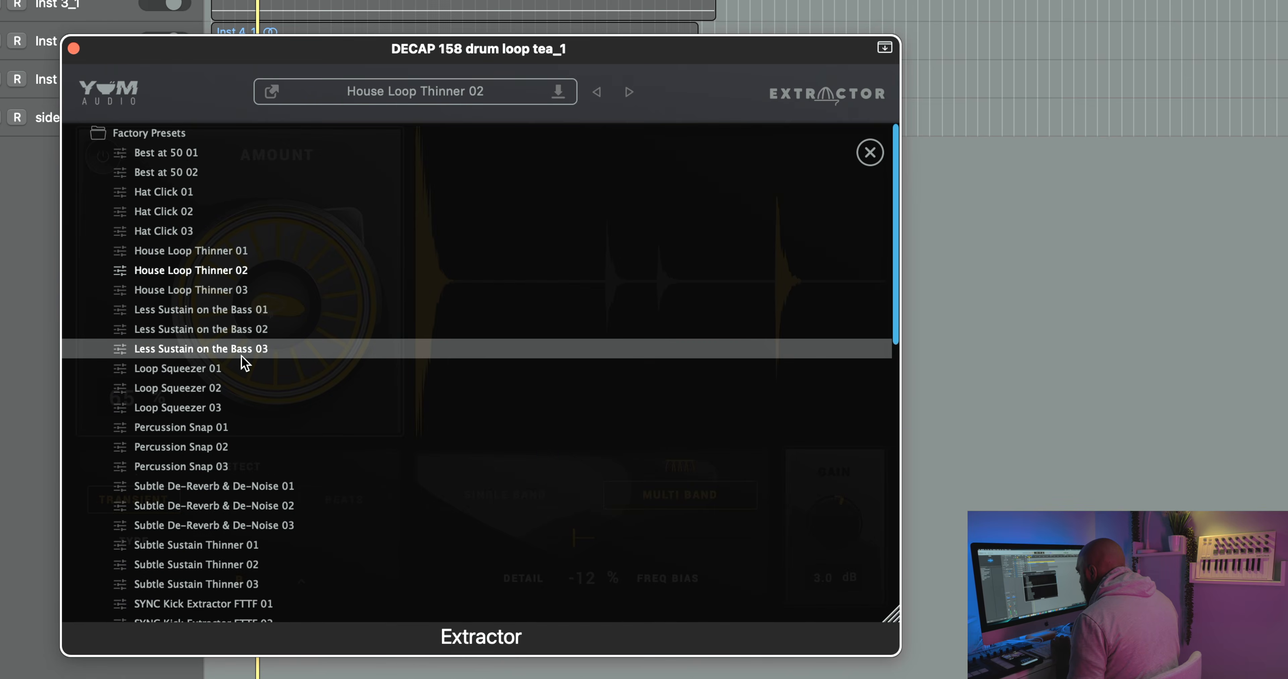
scroll(242, 355, down, 8)
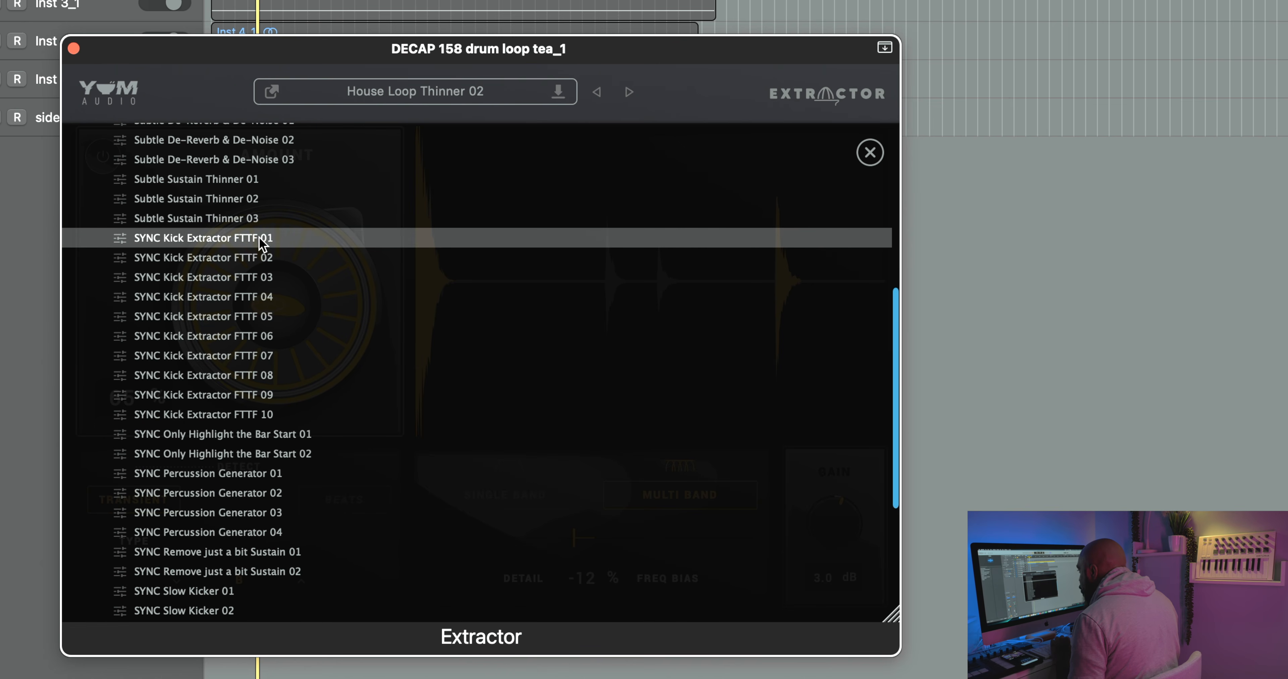
click(524, 248)
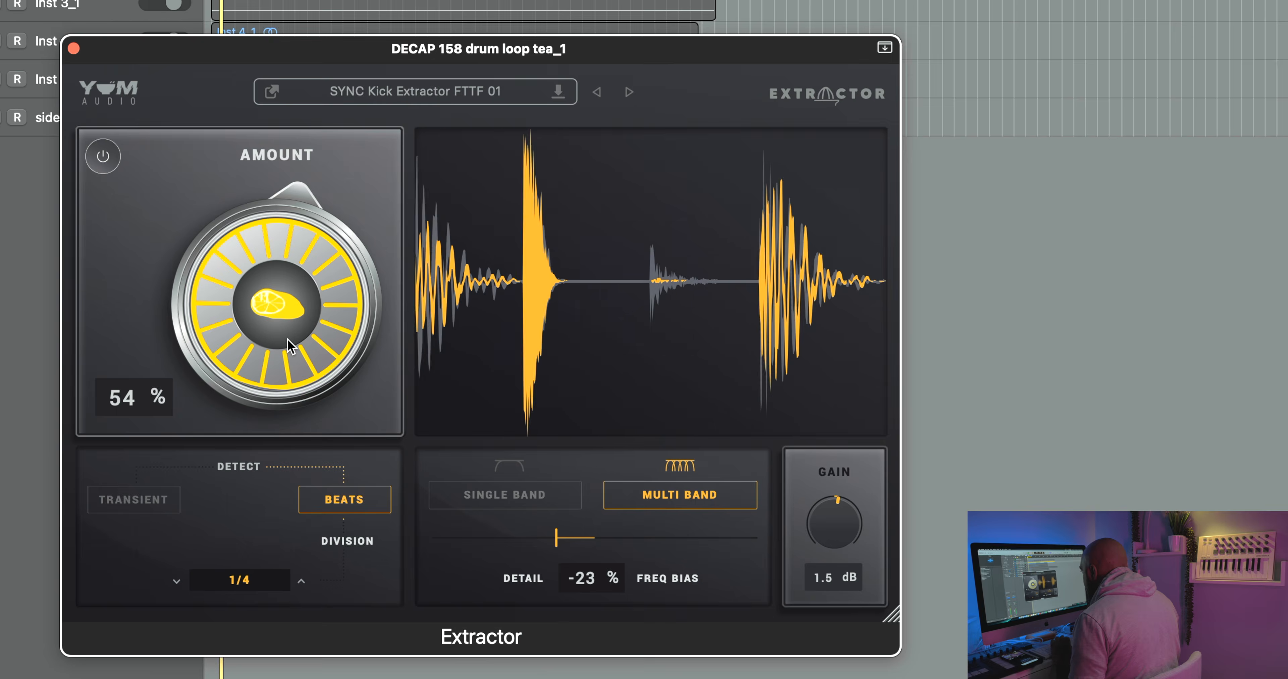
Set the frequency bias to -20 %, the gain to 2.2 dB and the Amount to 64 %.
drag(555, 539, 564, 538)
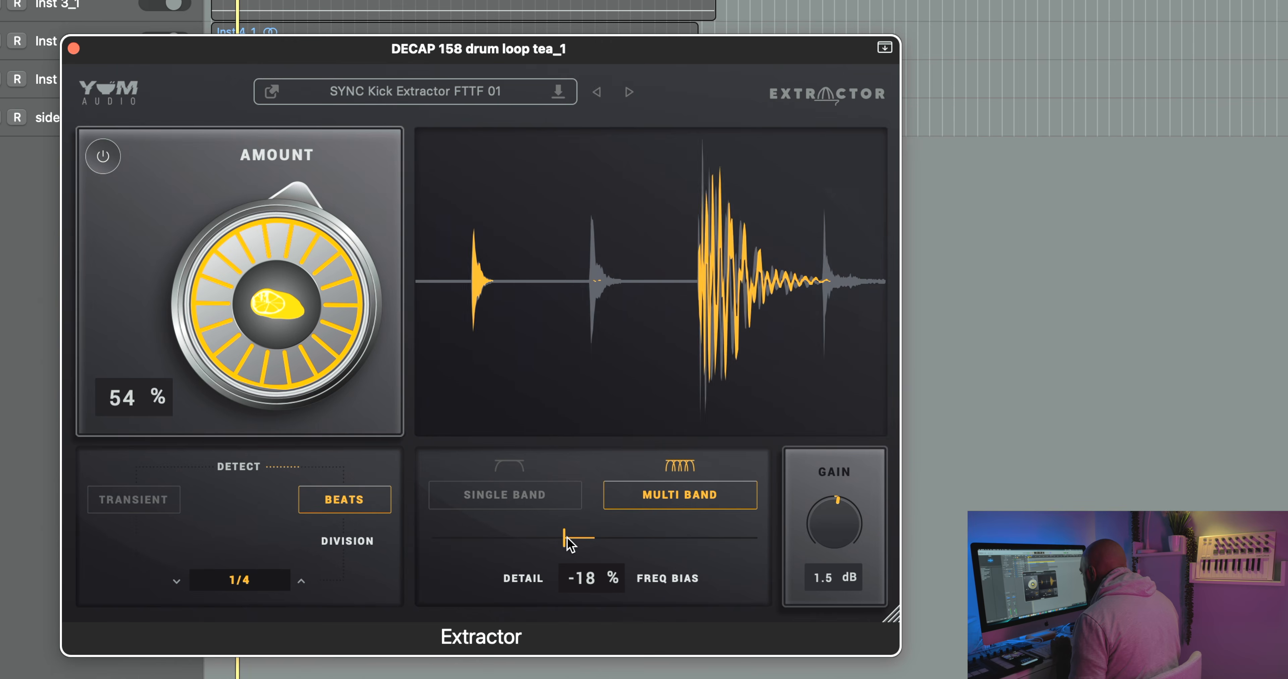
drag(824, 519, 827, 506)
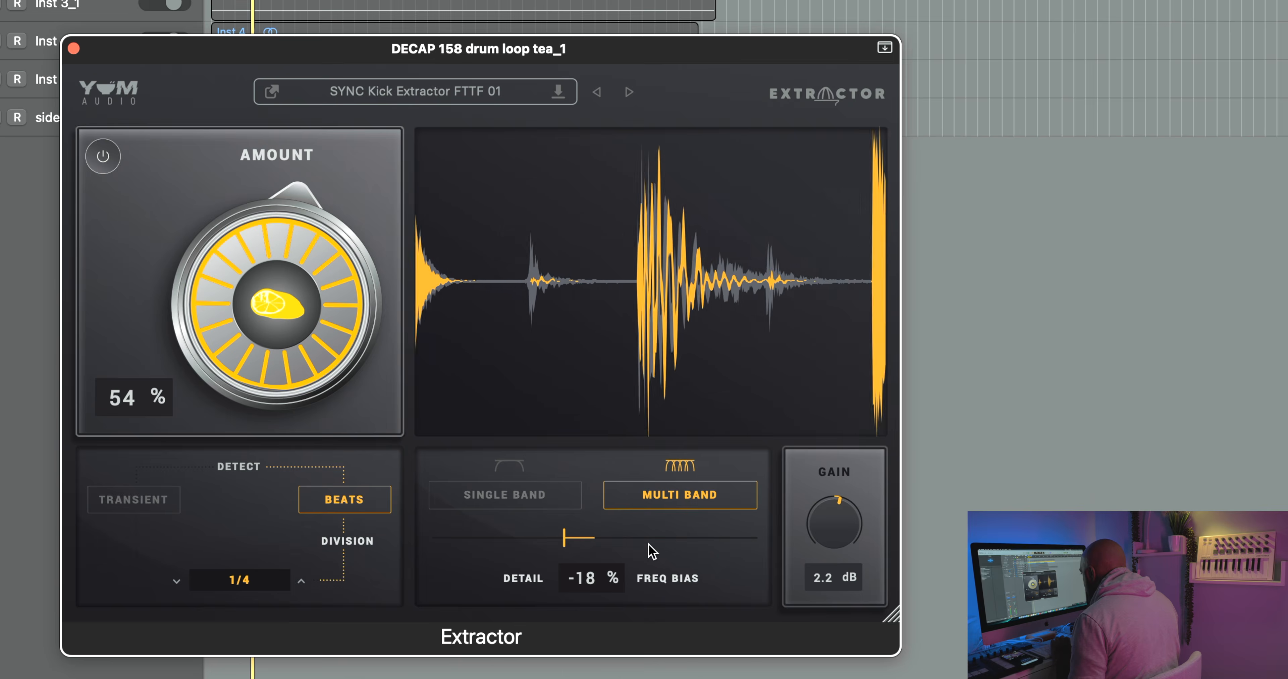
drag(564, 538, 561, 539)
mouse_move(299, 365)
mouse_down()
mouse_move(298, 336)
mouse_move(303, 354)
mouse_up()
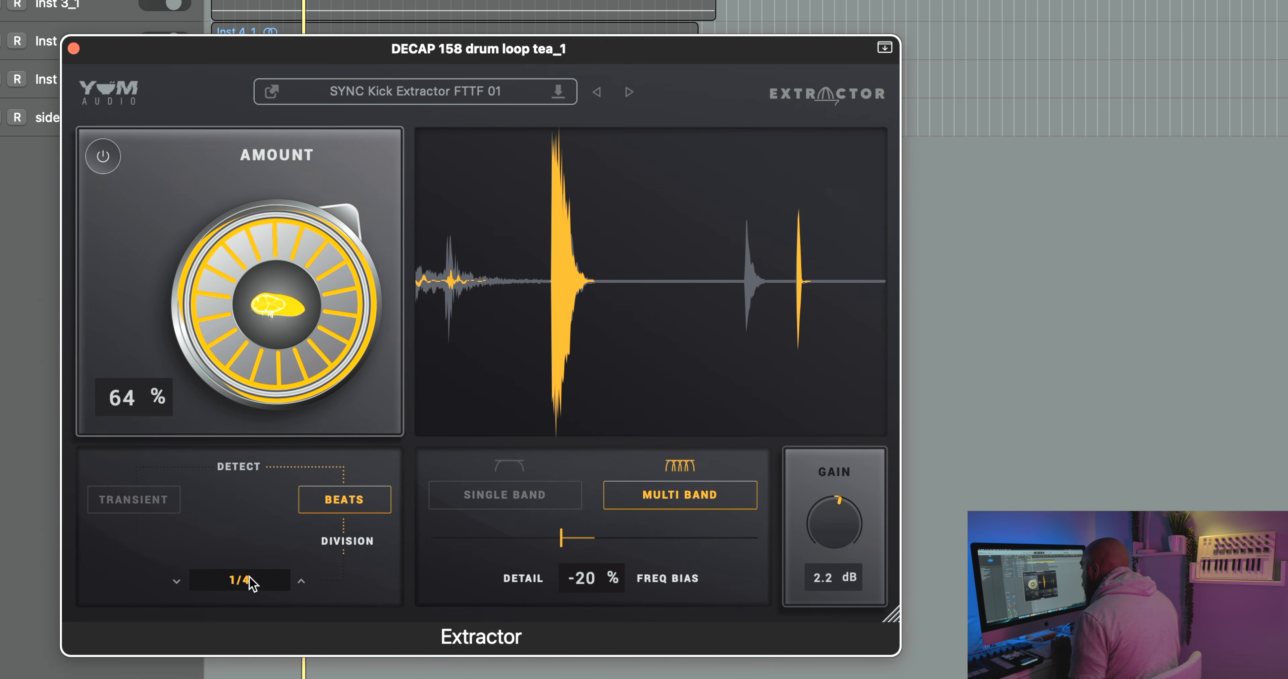
Switch detection to Transient, lower the Amount to 41 % and readjust the frequency bias.
click(142, 505)
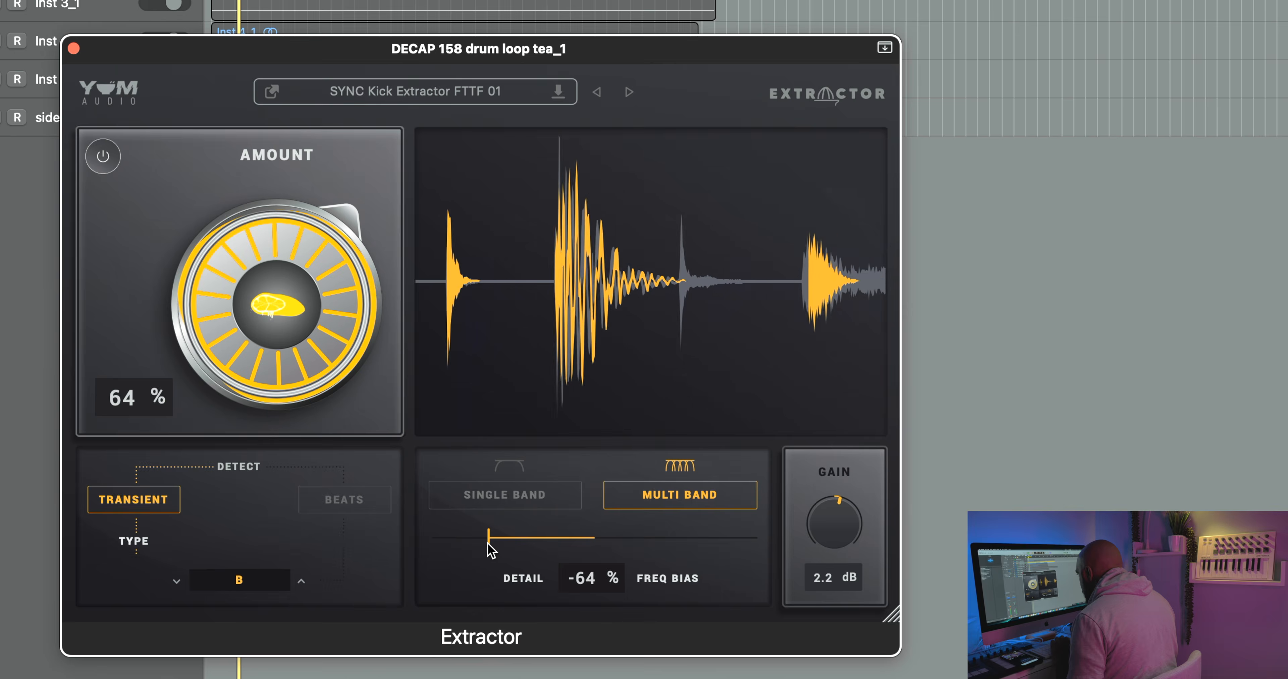
drag(470, 554, 458, 548)
drag(300, 349, 309, 432)
drag(478, 547, 534, 548)
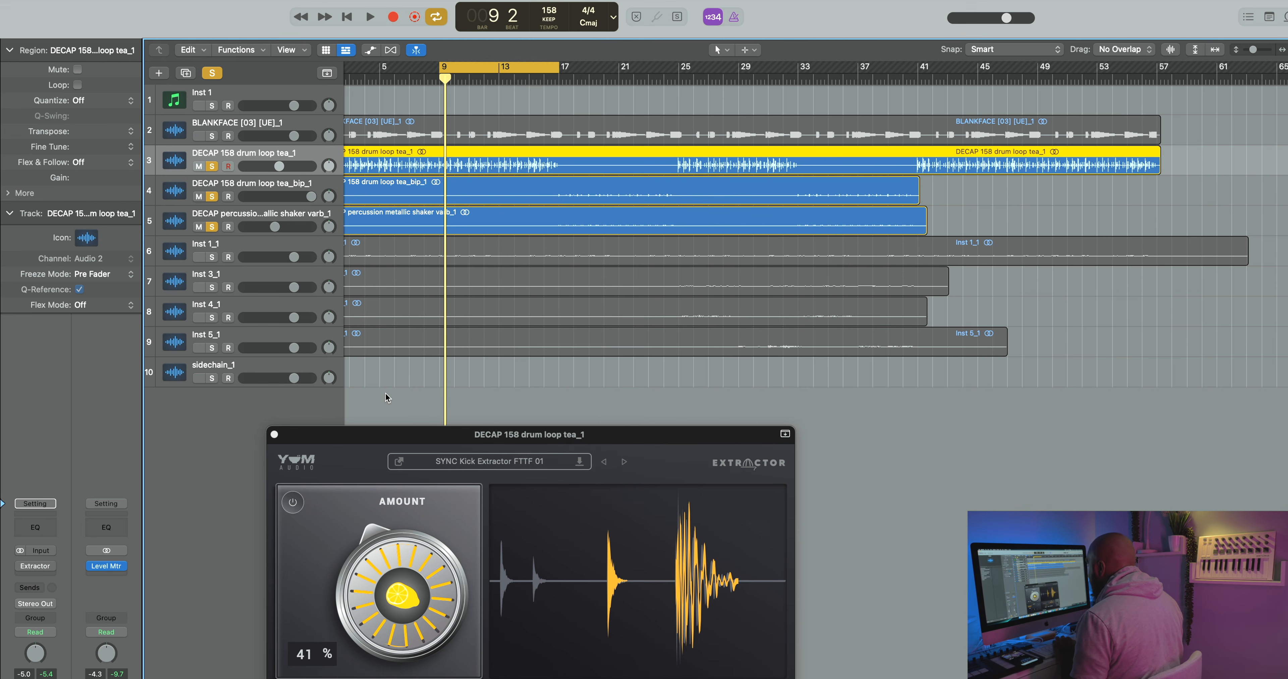
Play the soloed drum tracks from bar 9, and move the cycle range to bars 17 to 25.
key(space)
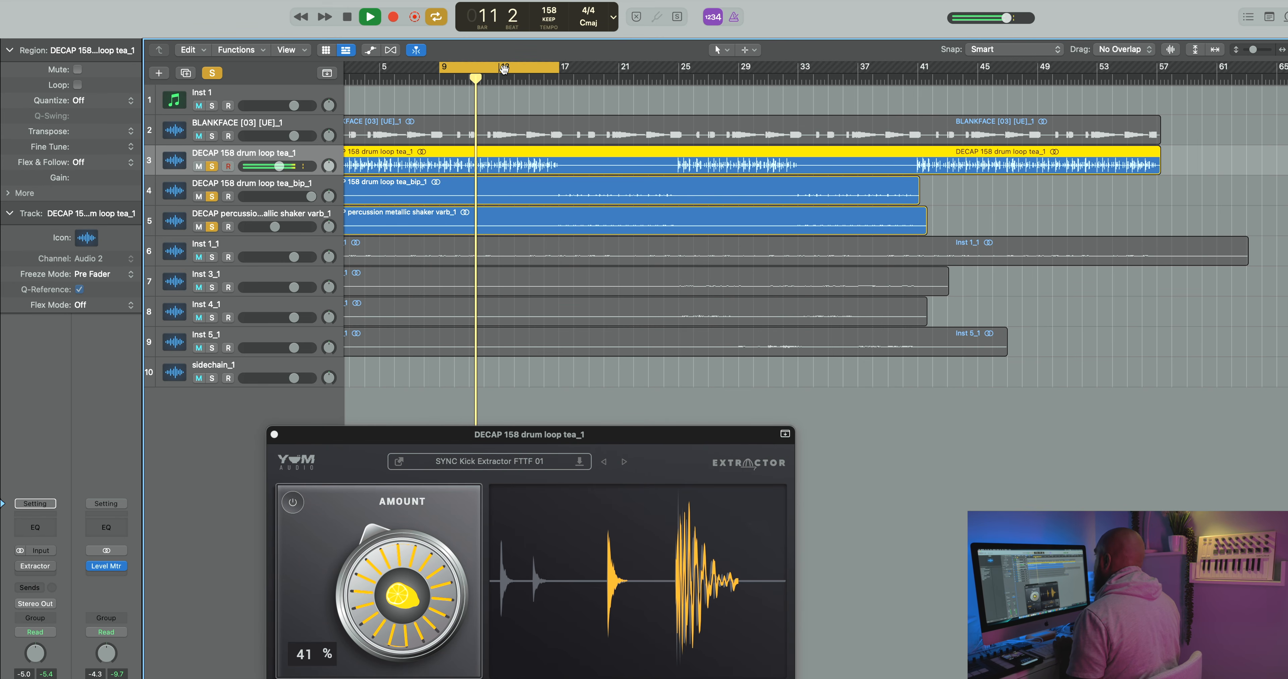
key(space)
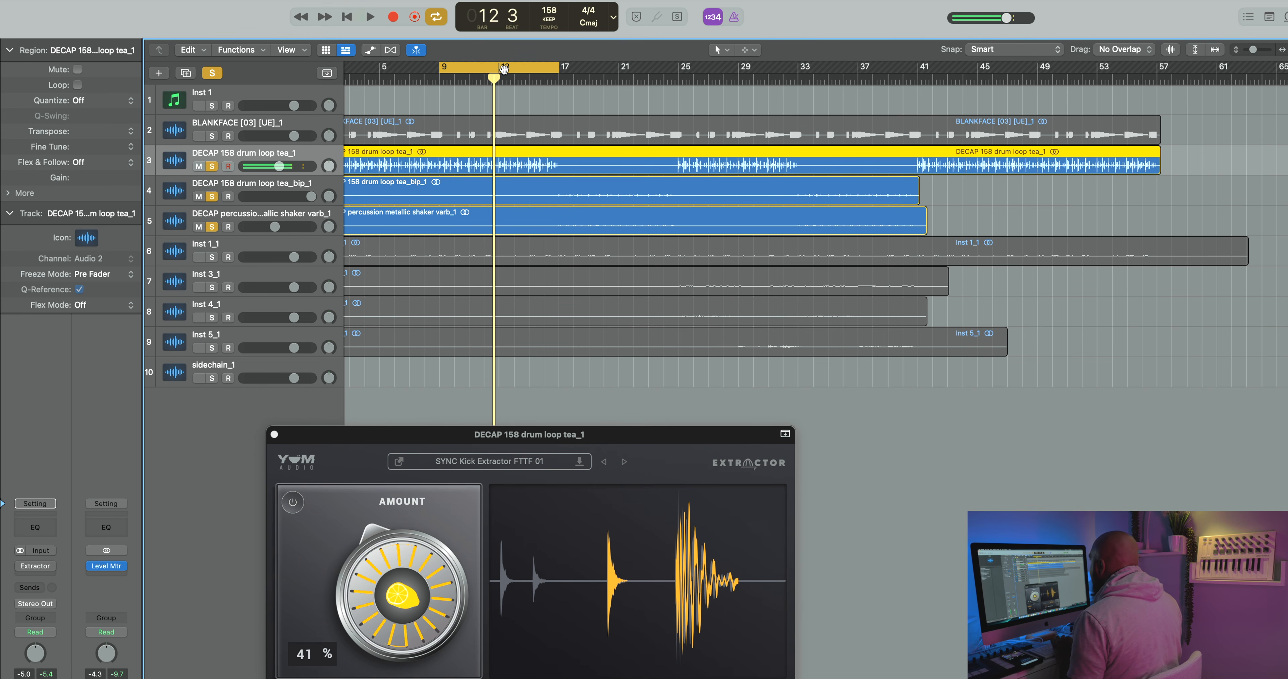
drag(504, 69, 624, 63)
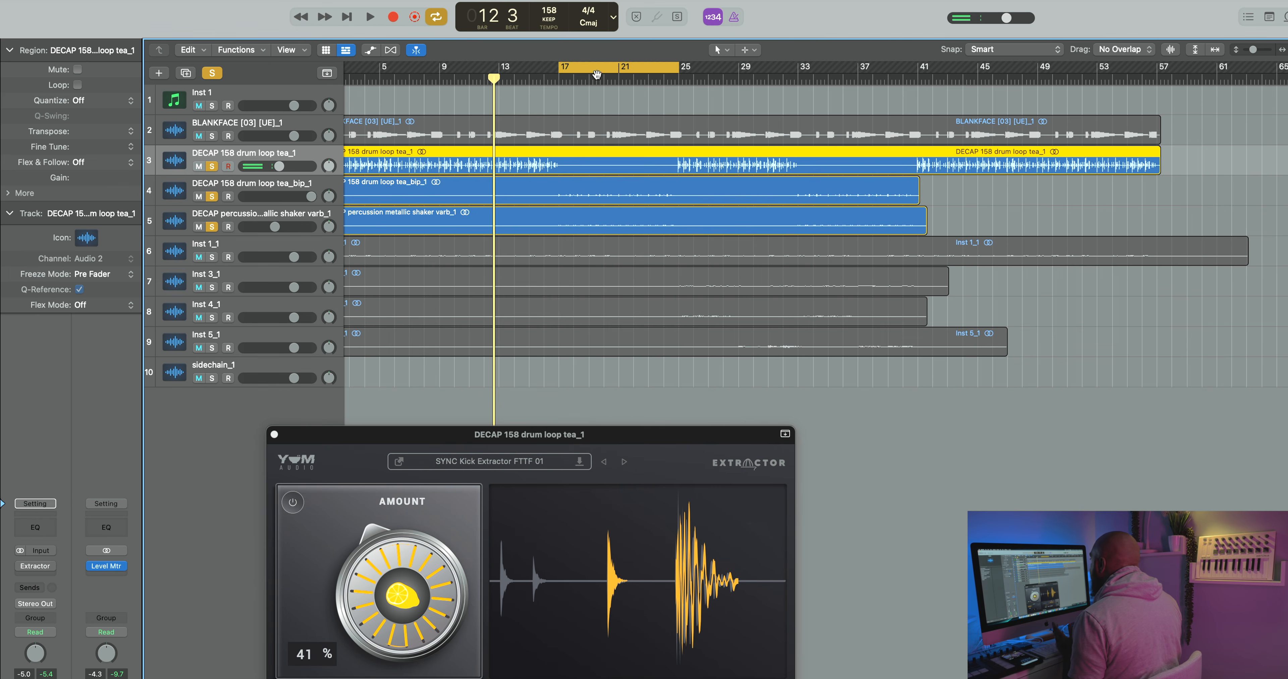
Select the drum loop tea_bip_1 track, play the cycled section and slightly lower the metallic shaker track's volume.
click(251, 190)
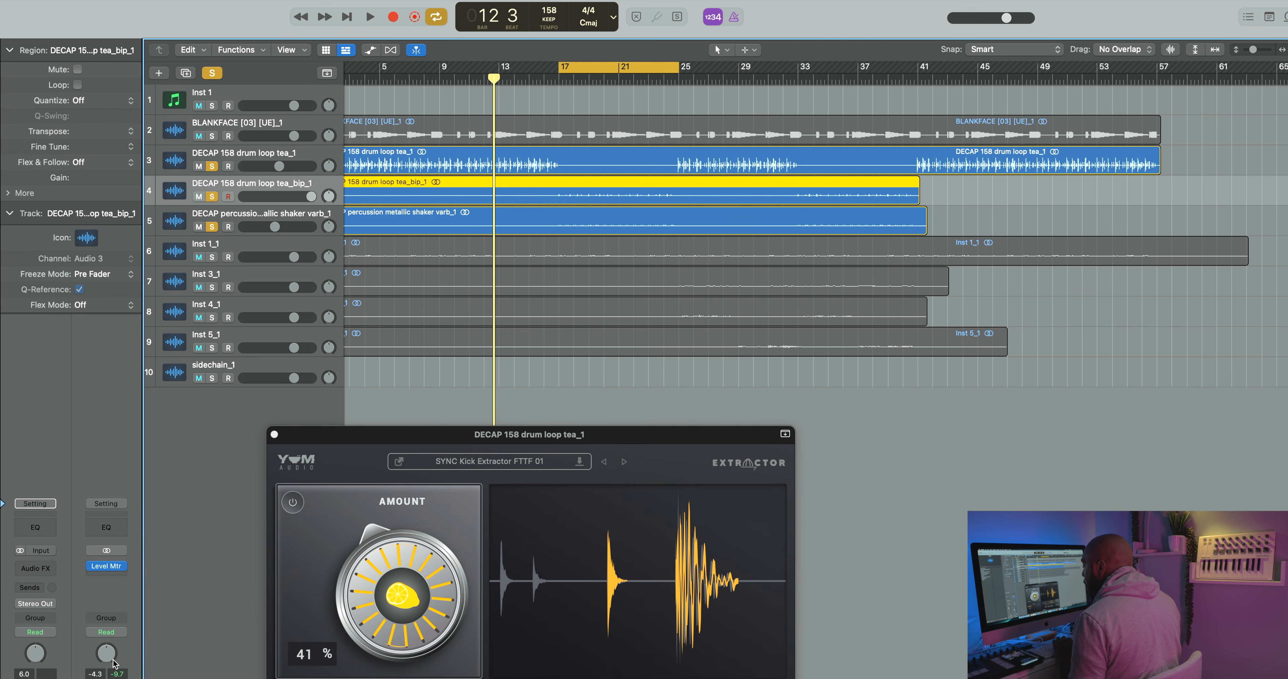
key(space)
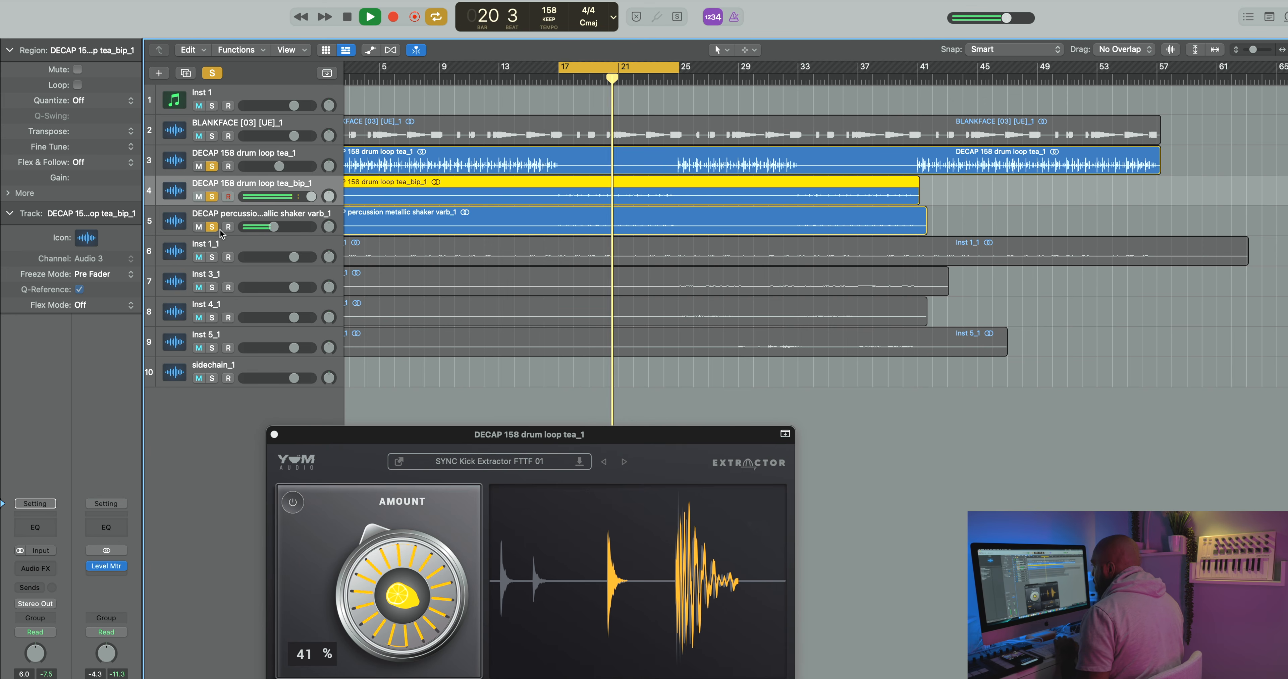
drag(274, 226, 269, 229)
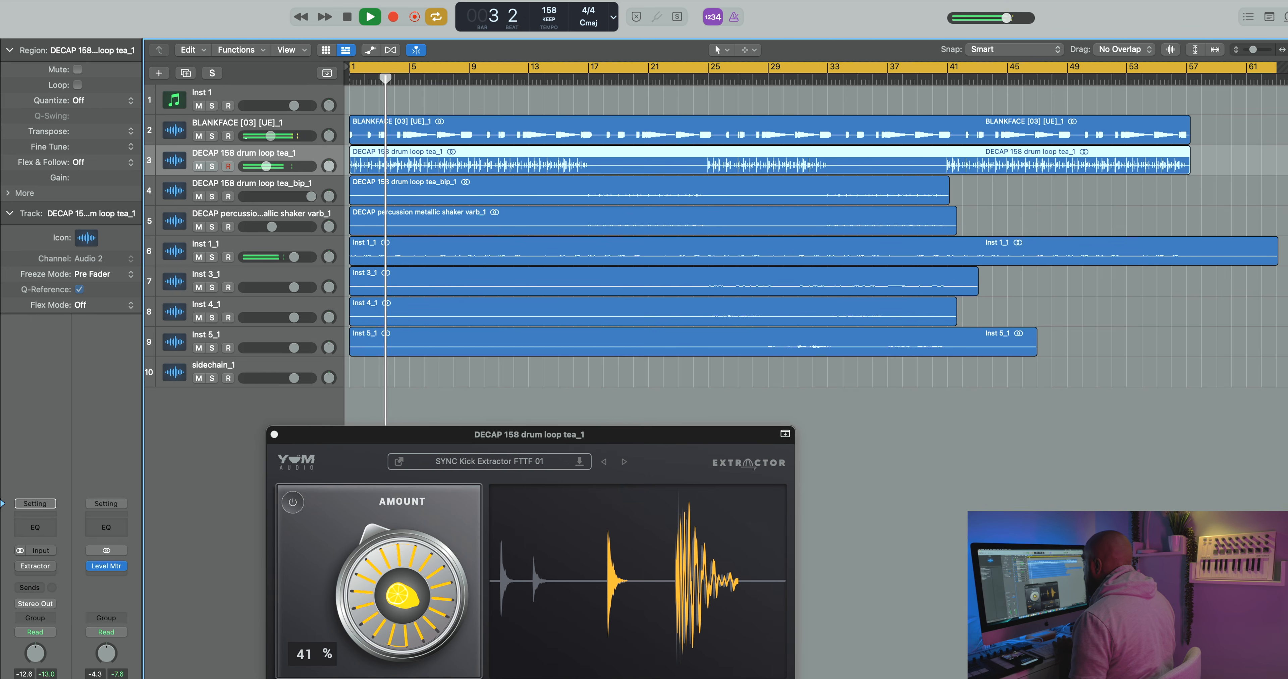
Balance the BLANKFACE and main drum loop volumes, with the drum loop at -11.8 dB, and play the full arrangement from the start.
drag(266, 135, 268, 136)
key(Return)
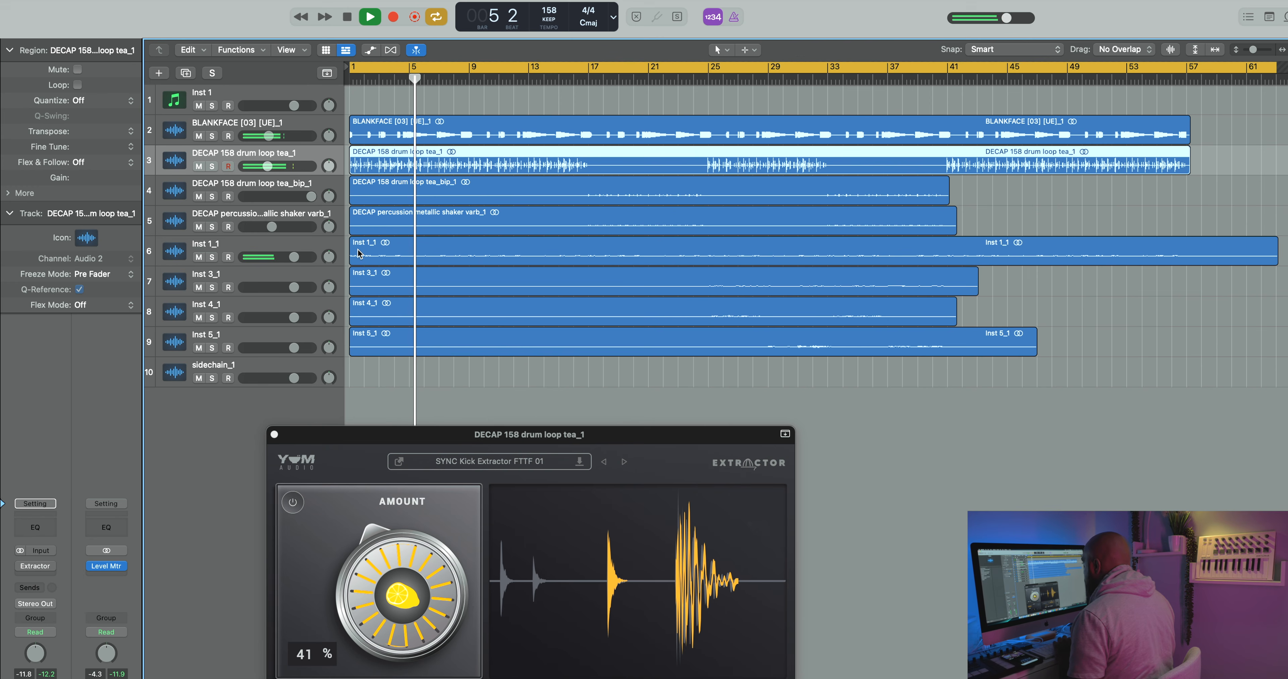
key(Return)
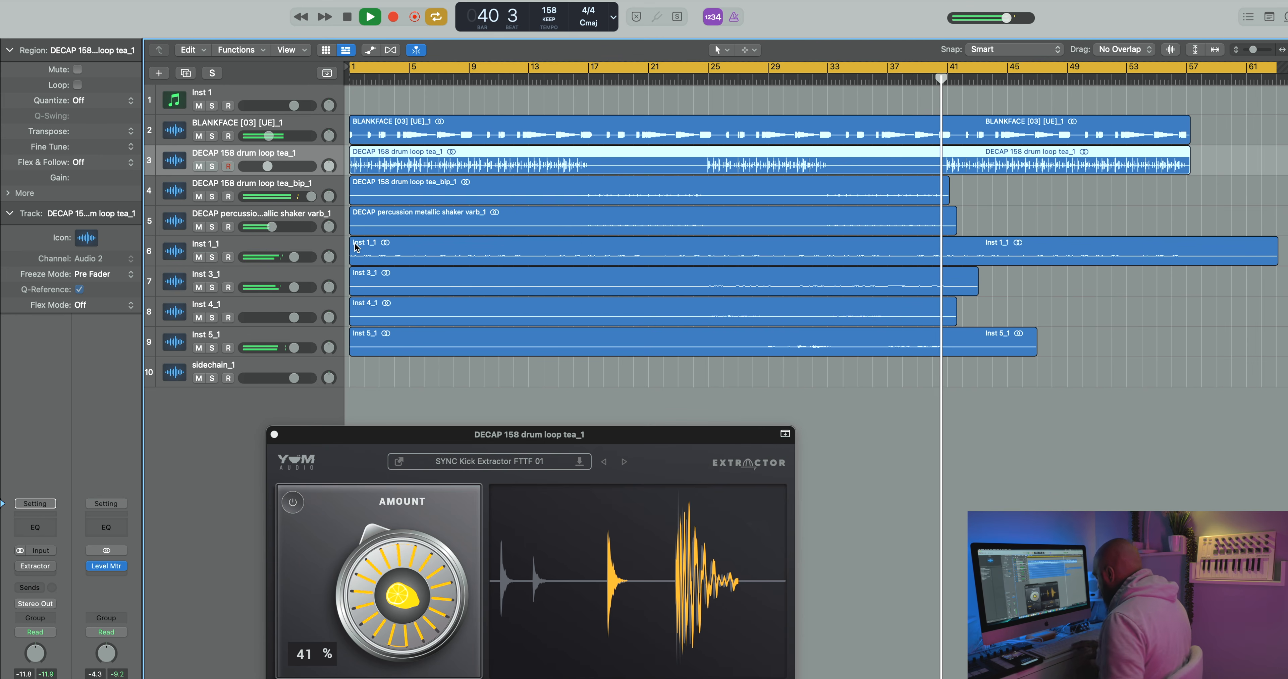
key(space)
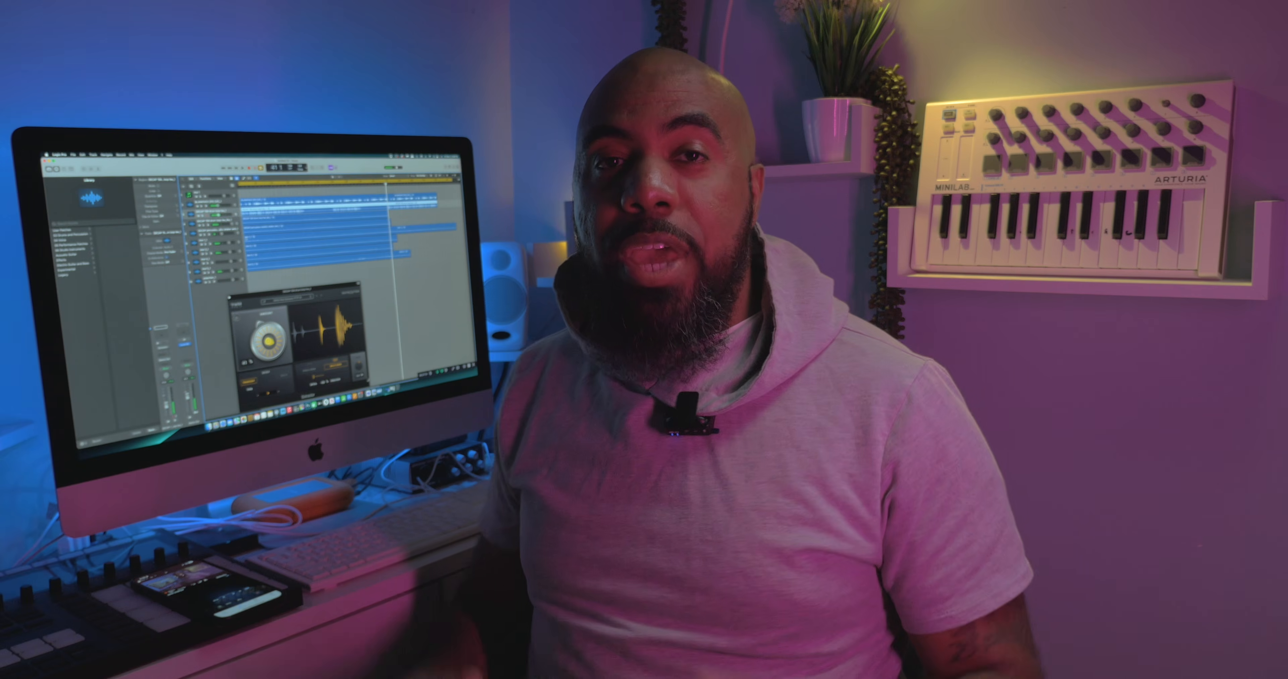